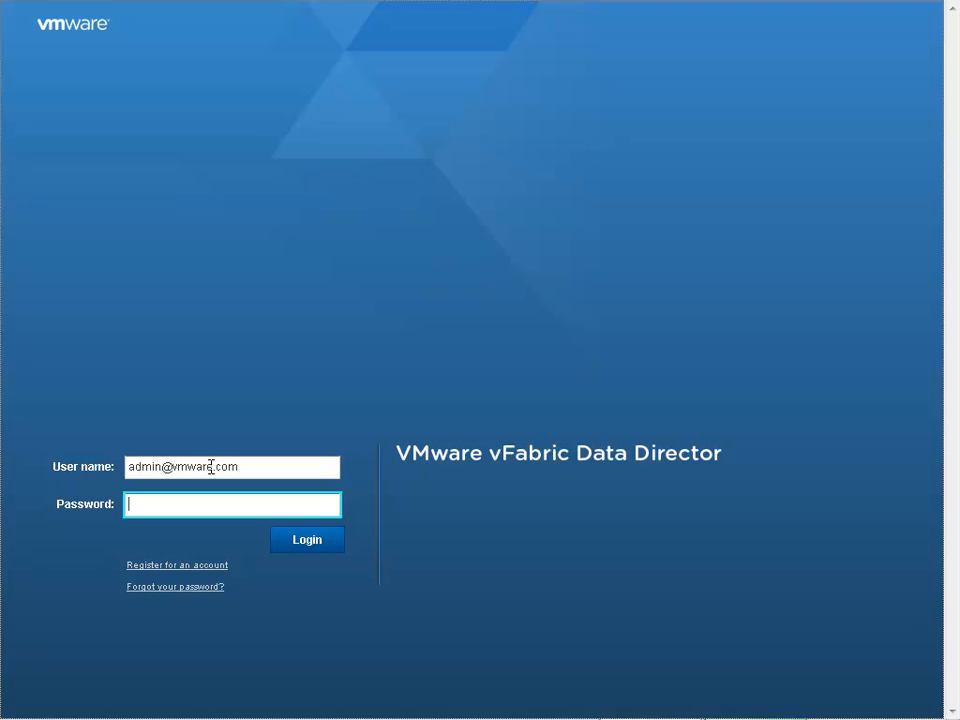
# - Log in to the administrator account by entering the account password
pyautogui.write('*********')
pyautogui.press('Return')
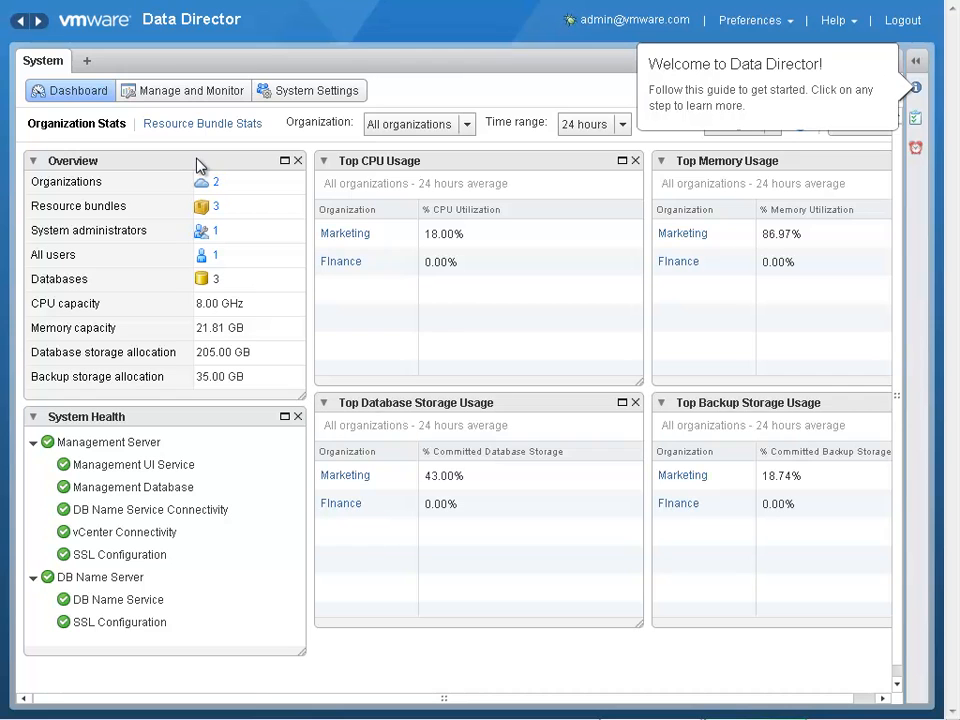
# - Review the Finance and Marketing organizations under system management, including their resource bundle details, and view the list of resource bundles
pyautogui.click(191, 96)
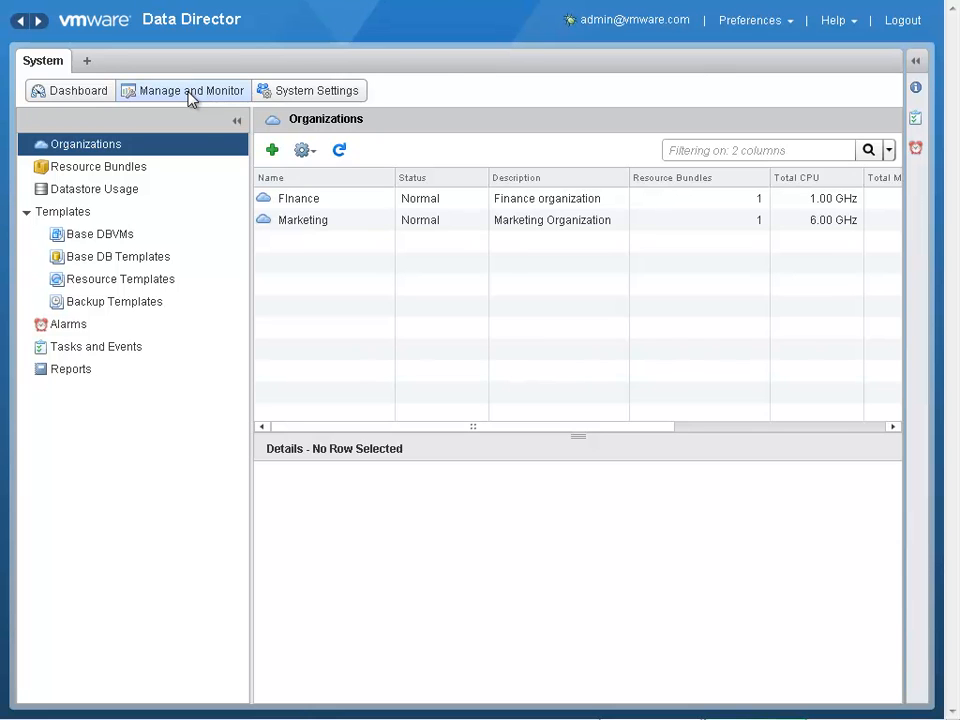
pyautogui.click(315, 207)
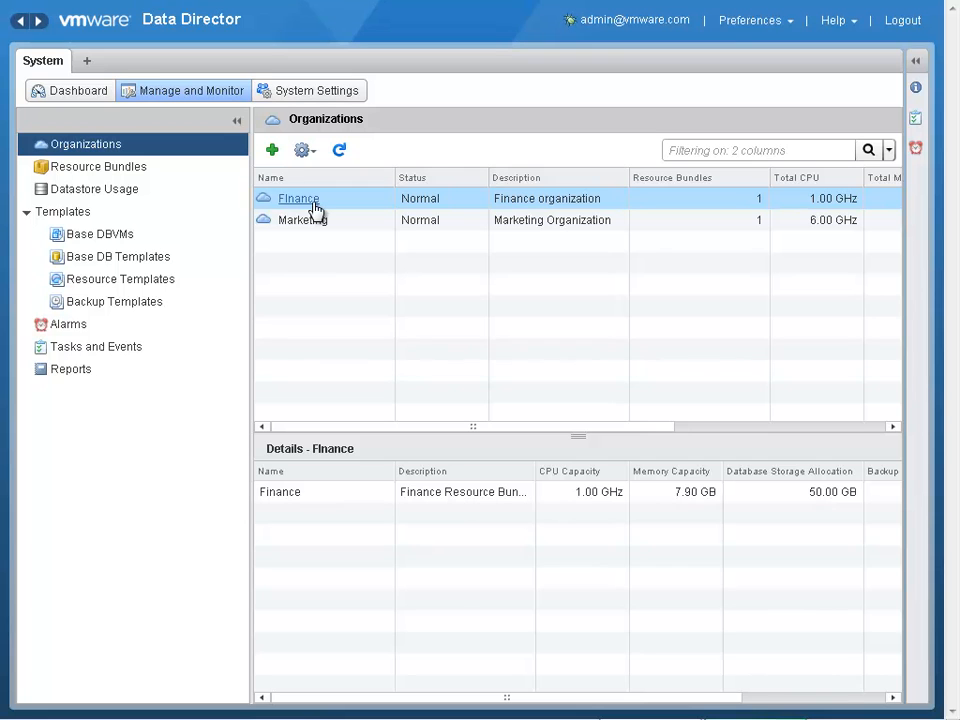
pyautogui.click(349, 226)
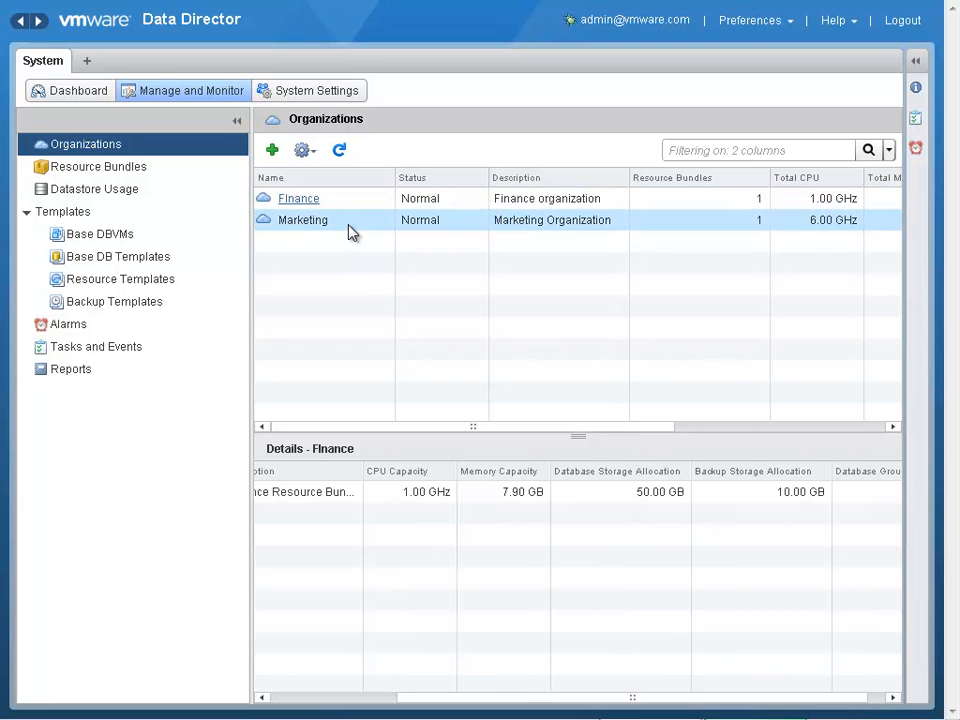
pyautogui.click(135, 170)
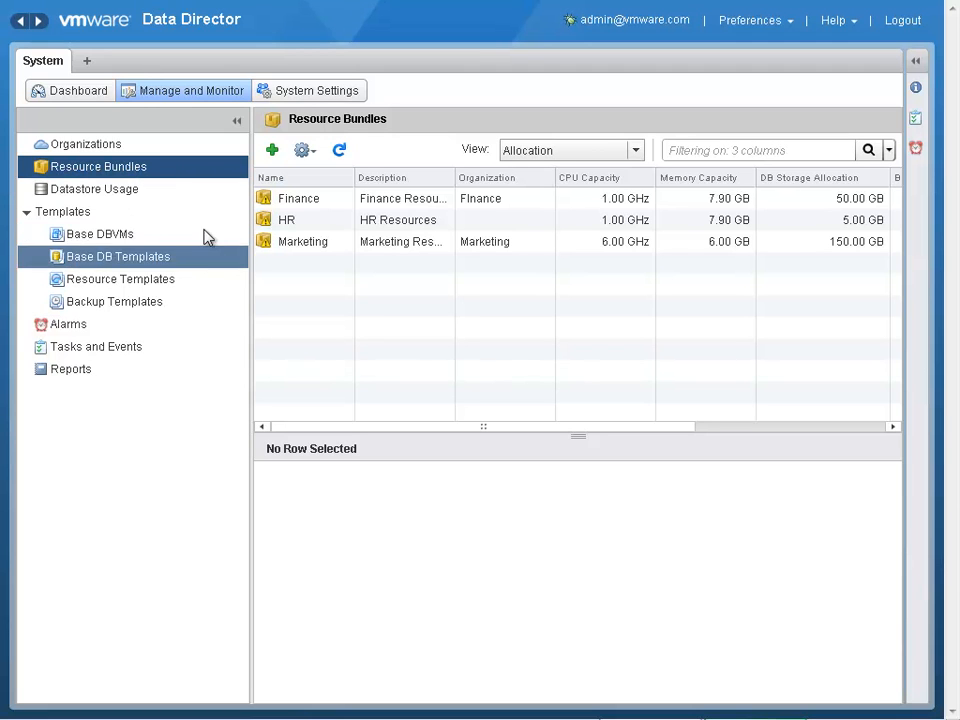
# - Start a new base DBVM named SQLServerTemplate with database type SQL Server and version SQL Server 2008 R2 Enterprise Edition
pyautogui.click(118, 241)
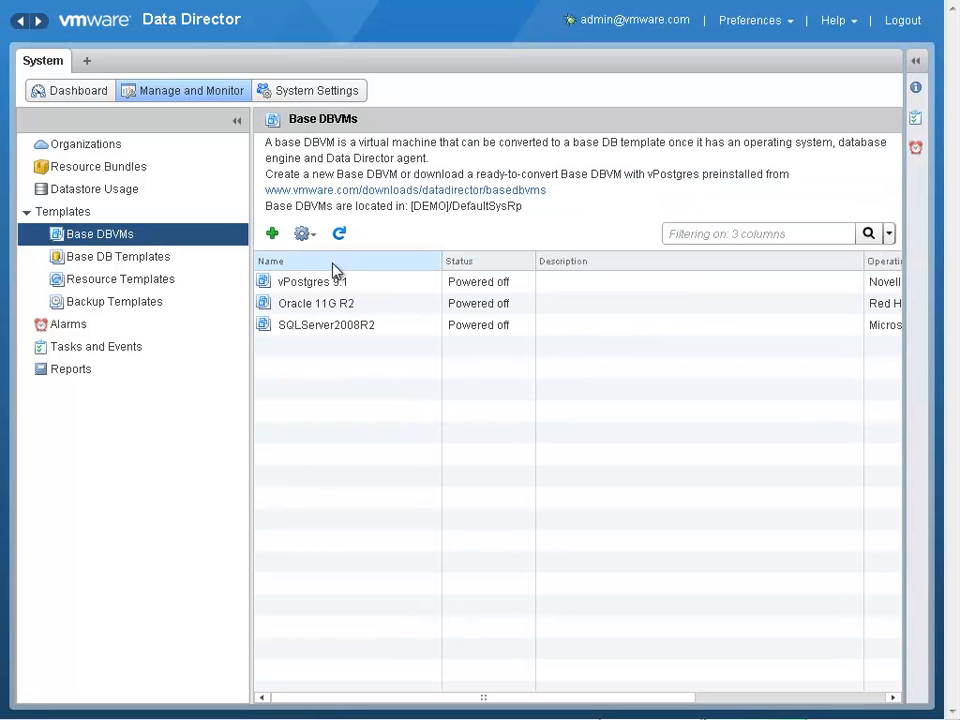
pyautogui.click(272, 236)
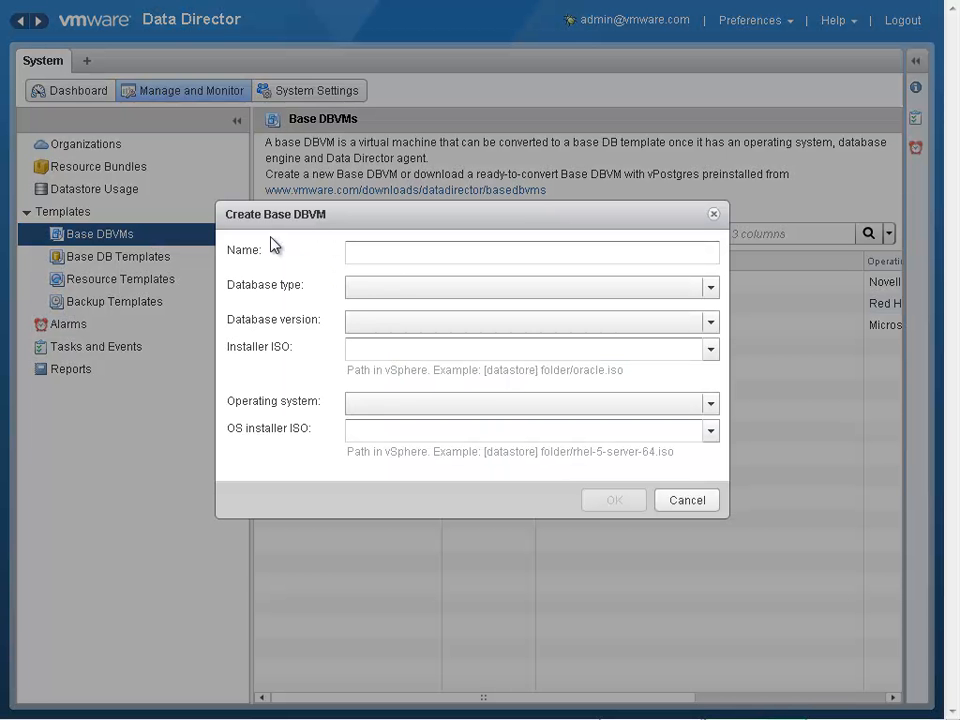
pyautogui.click(372, 250)
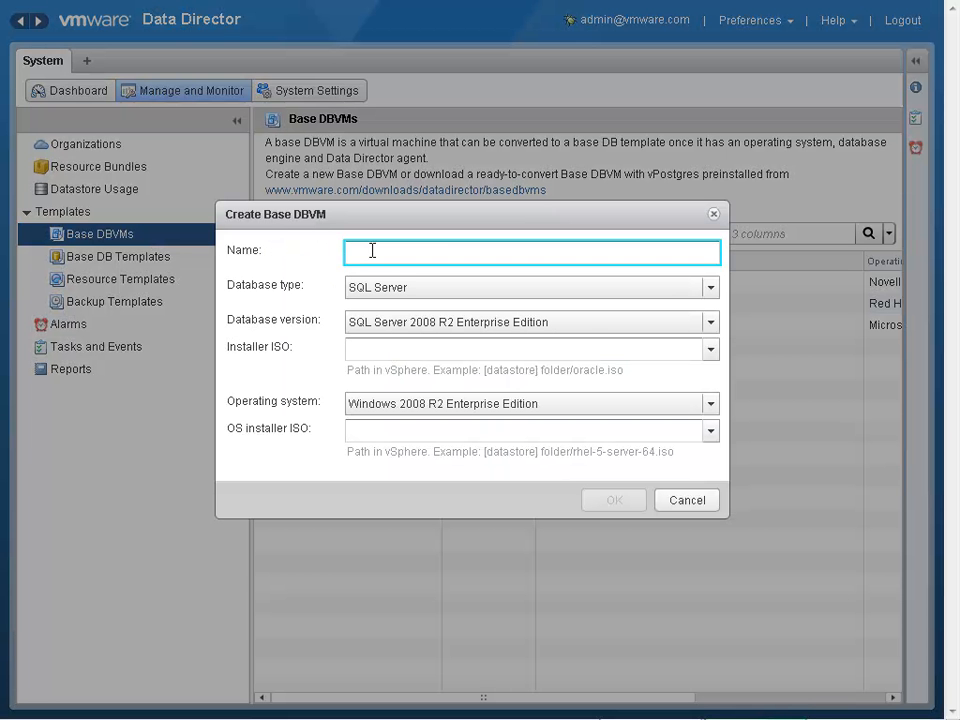
pyautogui.write('SQLServerTemplate')
pyautogui.click(710, 288)
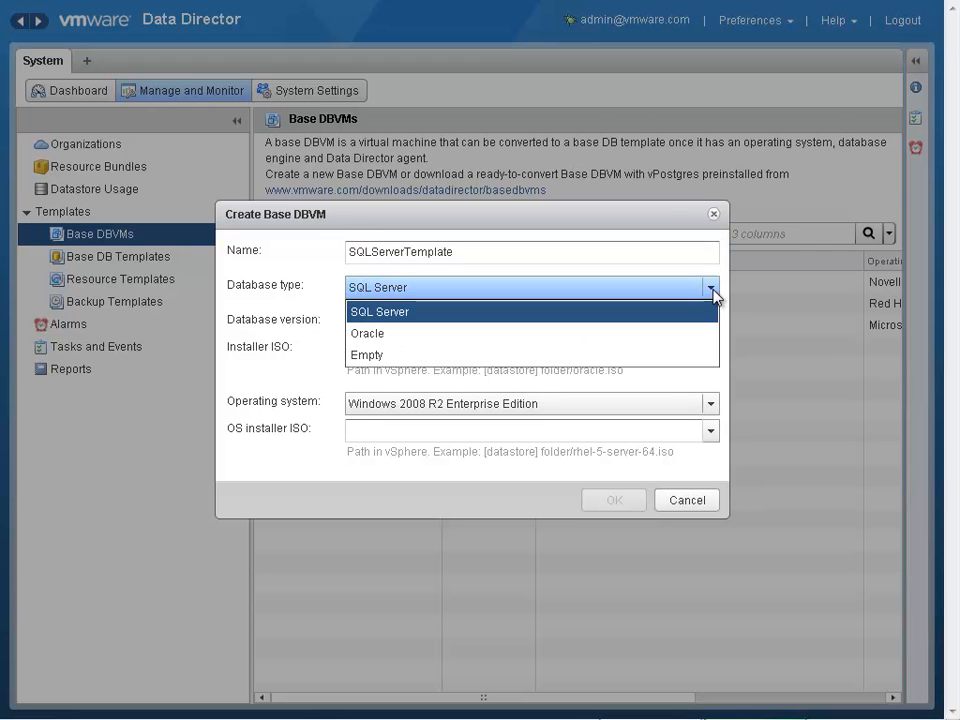
pyautogui.click(716, 297)
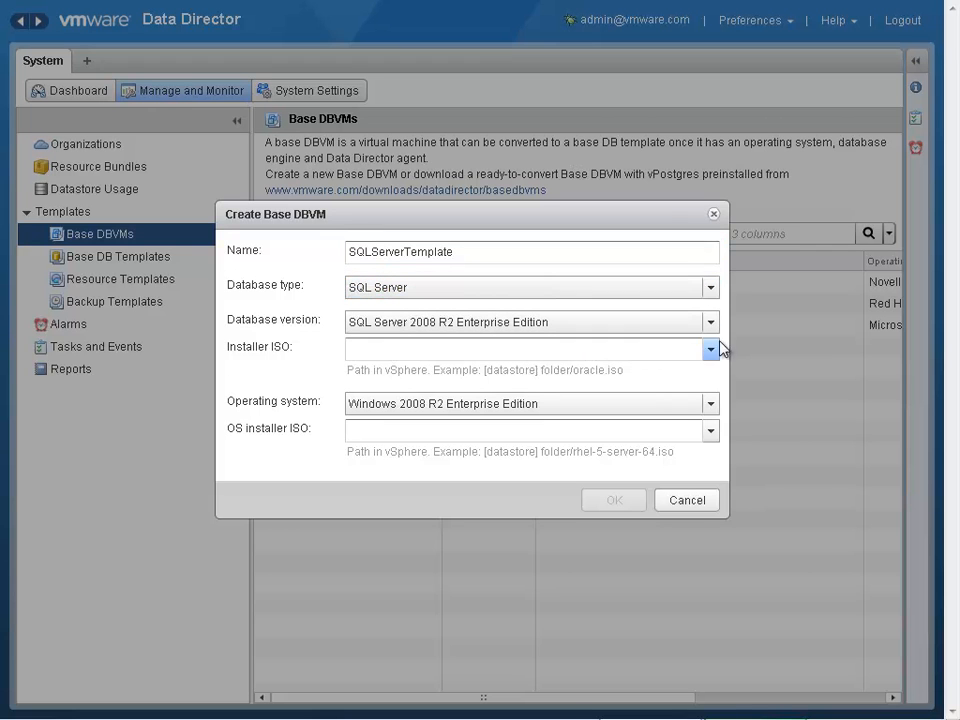
pyautogui.click(716, 333)
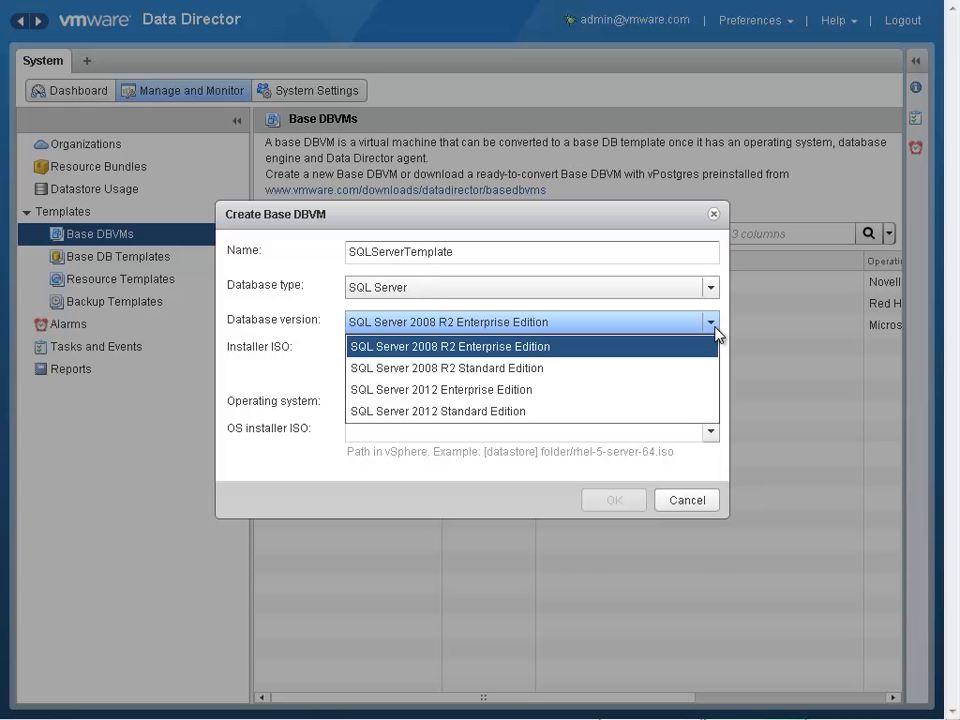
pyautogui.click(716, 333)
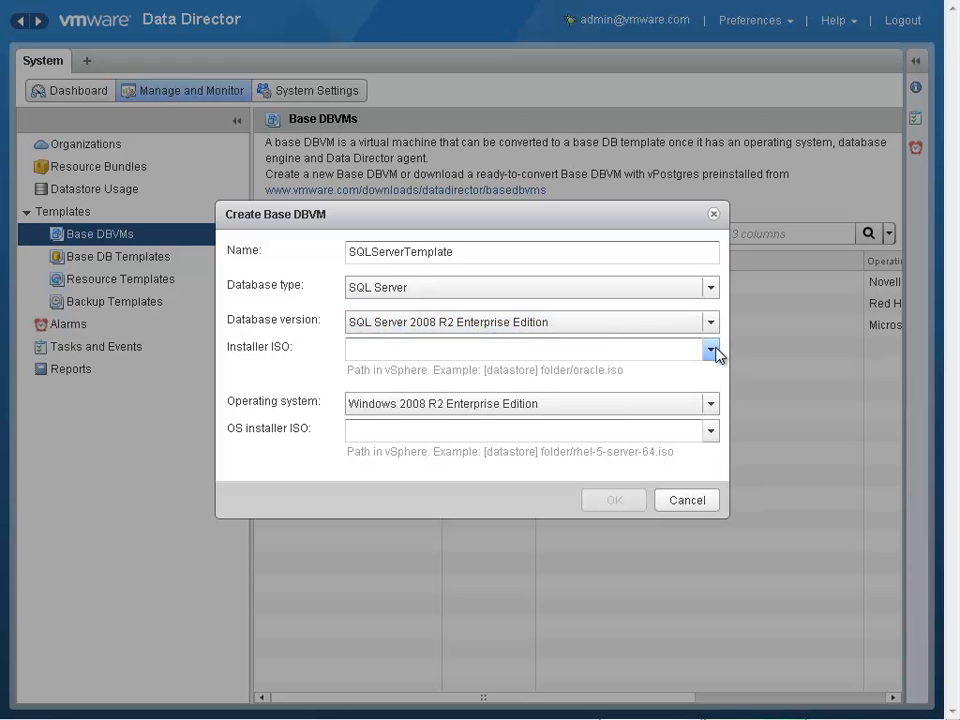
# - Choose the sql_server_2008_r2_enterprise installer ISO and the en_windows_server_2008_r2_with_sp1 OS ISO for Windows 2008 R2 Enterprise Edition, and create the base DBVM
pyautogui.click(716, 352)
pyautogui.click(688, 396)
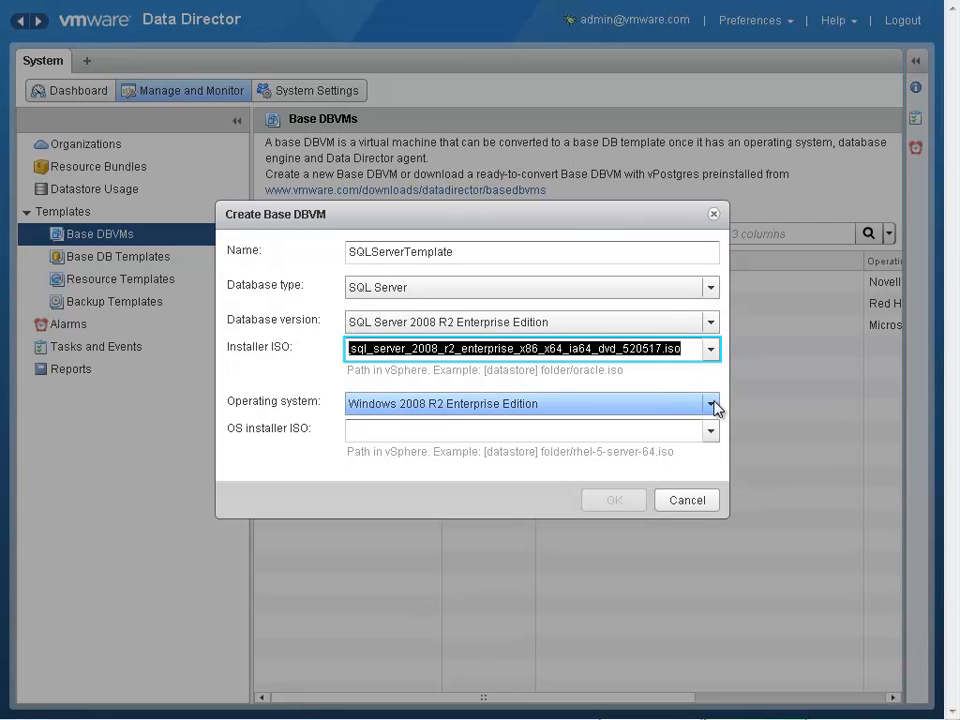
pyautogui.click(713, 404)
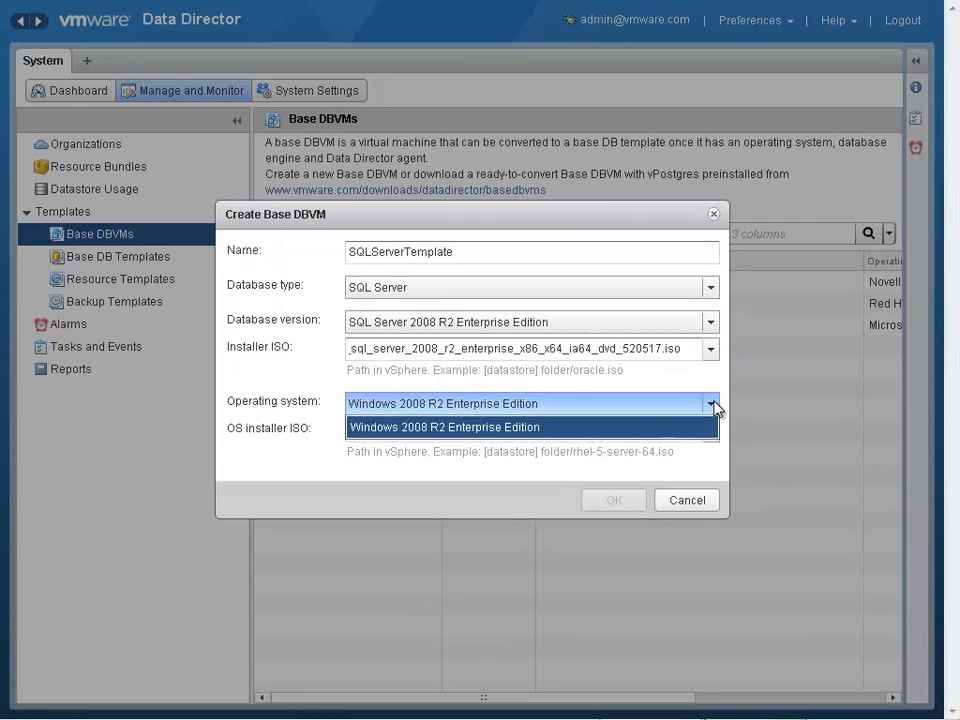
pyautogui.click(716, 406)
pyautogui.click(712, 431)
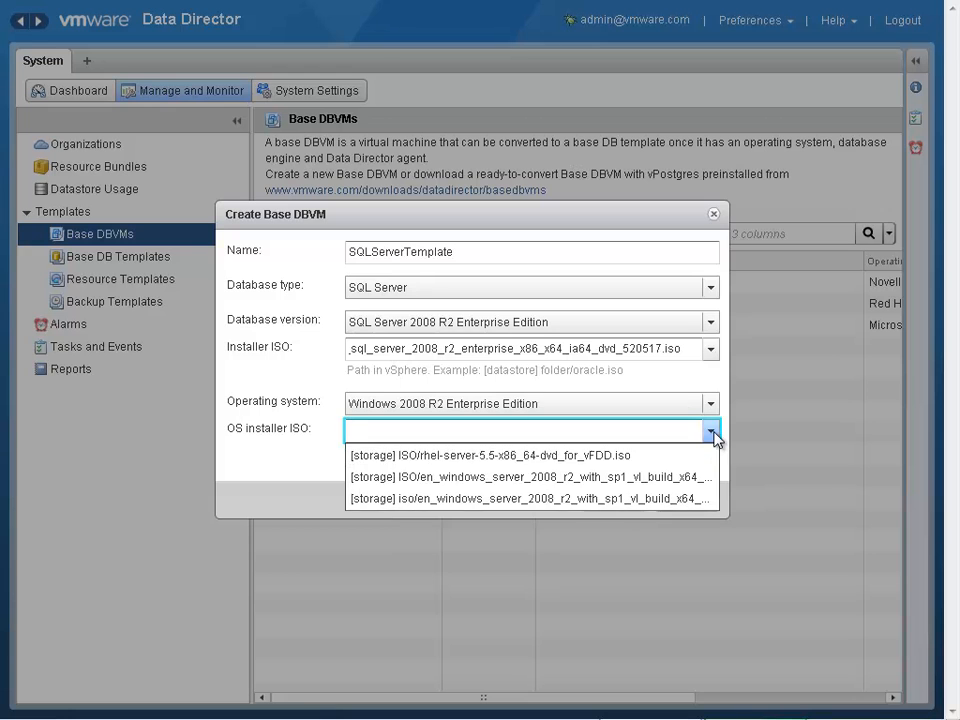
pyautogui.click(682, 477)
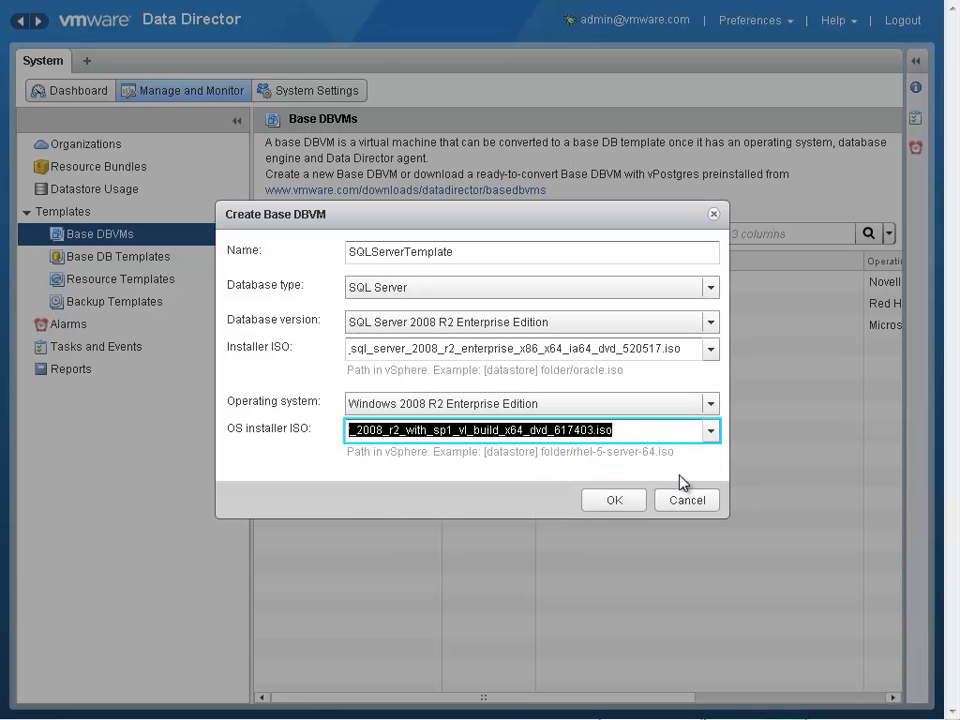
pyautogui.click(618, 501)
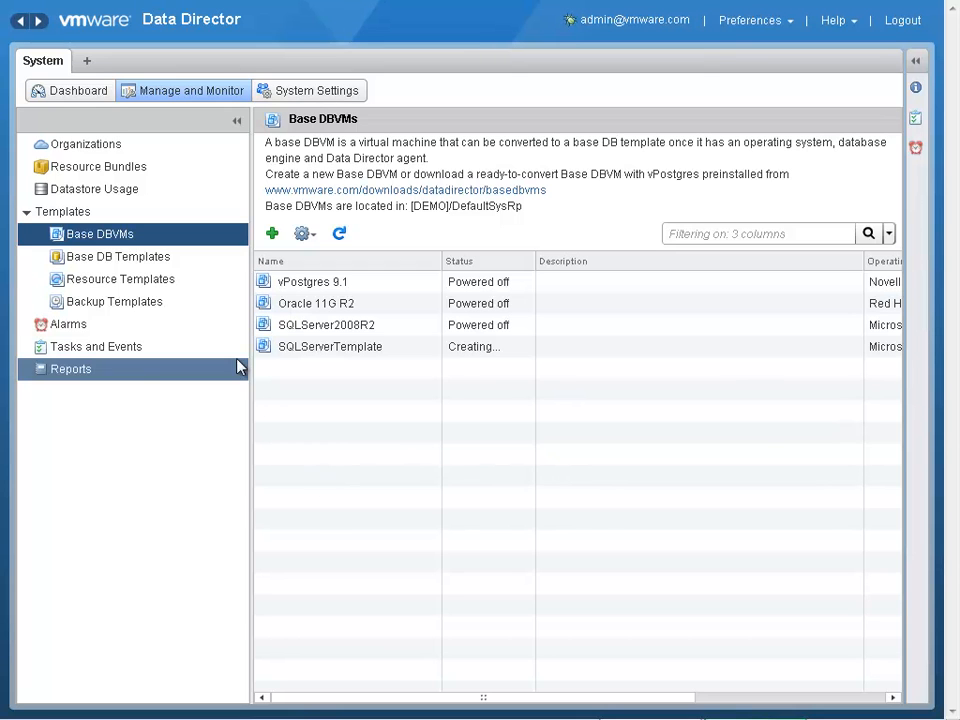
# - Review the base DB templates and the resource bundles assigned to the Oracle 11.2.0.3 template
pyautogui.click(133, 257)
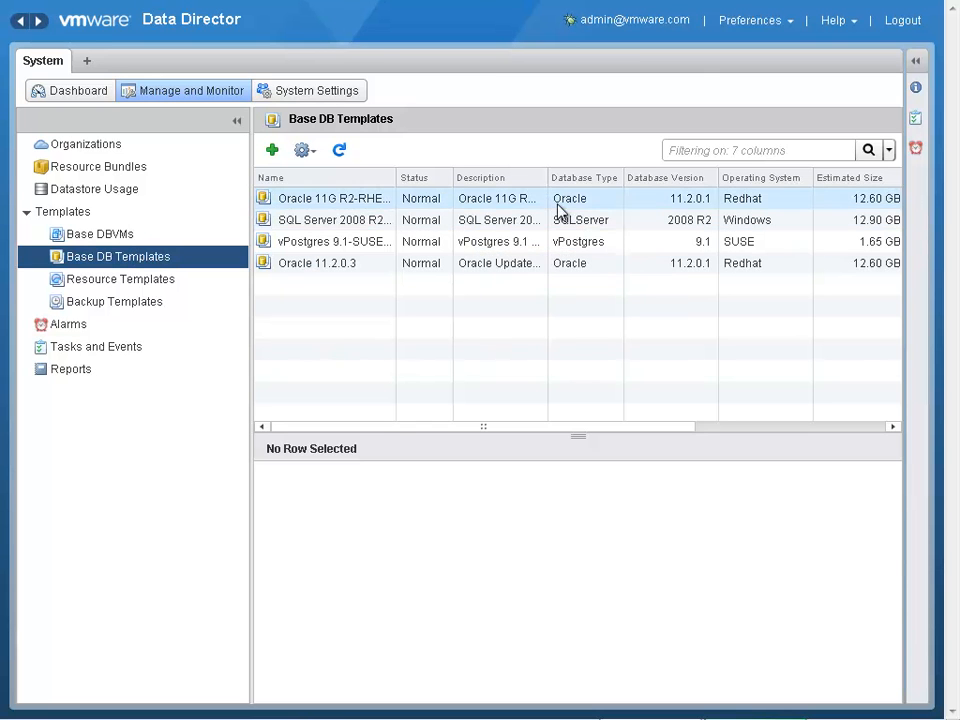
pyautogui.click(600, 241)
pyautogui.click(610, 264)
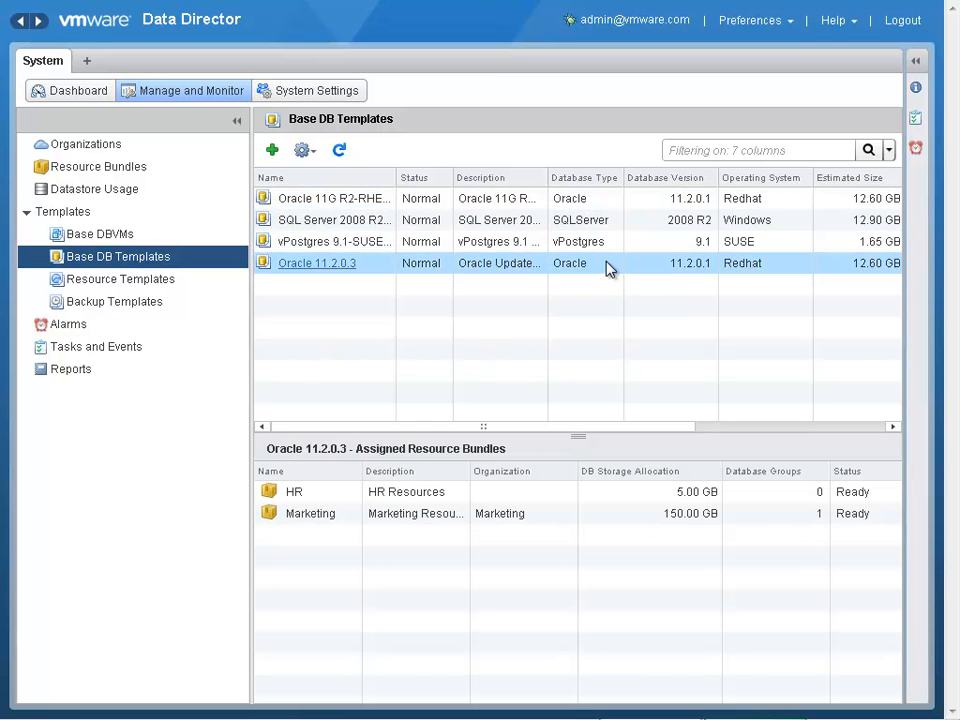
# - Examine the resource settings of the Large resource template, including its high availability options, and close the properties without saving
pyautogui.click(206, 286)
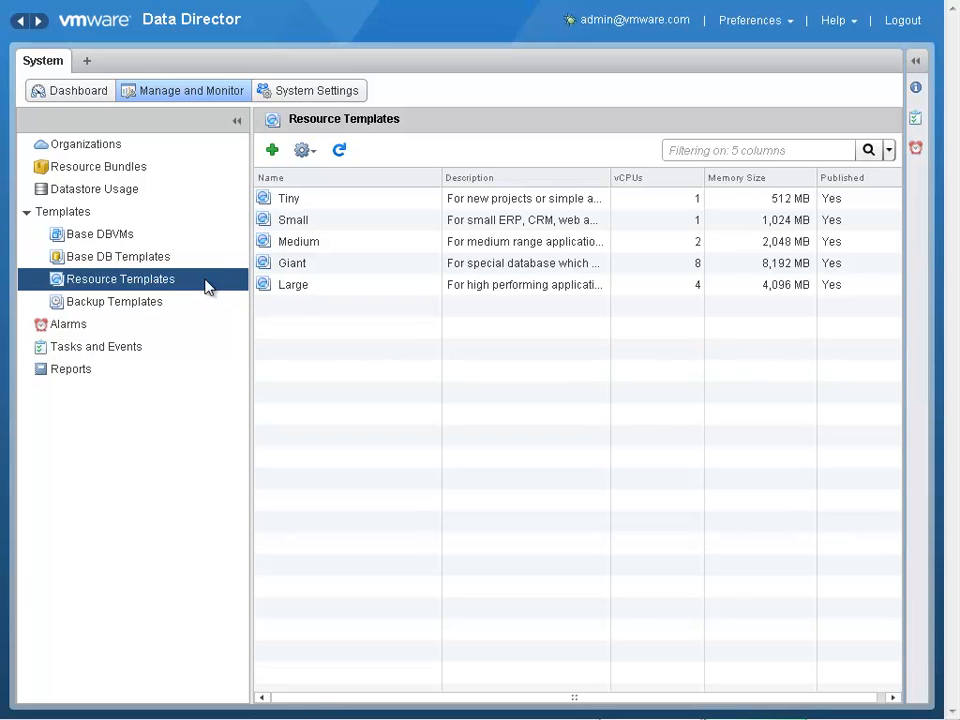
pyautogui.click(294, 287)
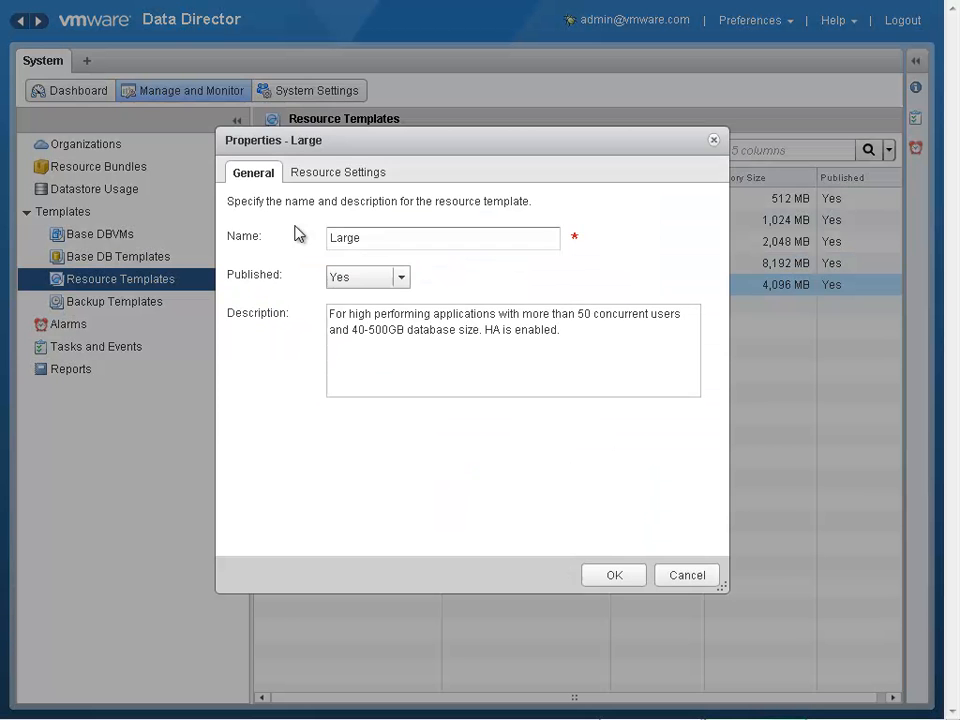
pyautogui.click(331, 177)
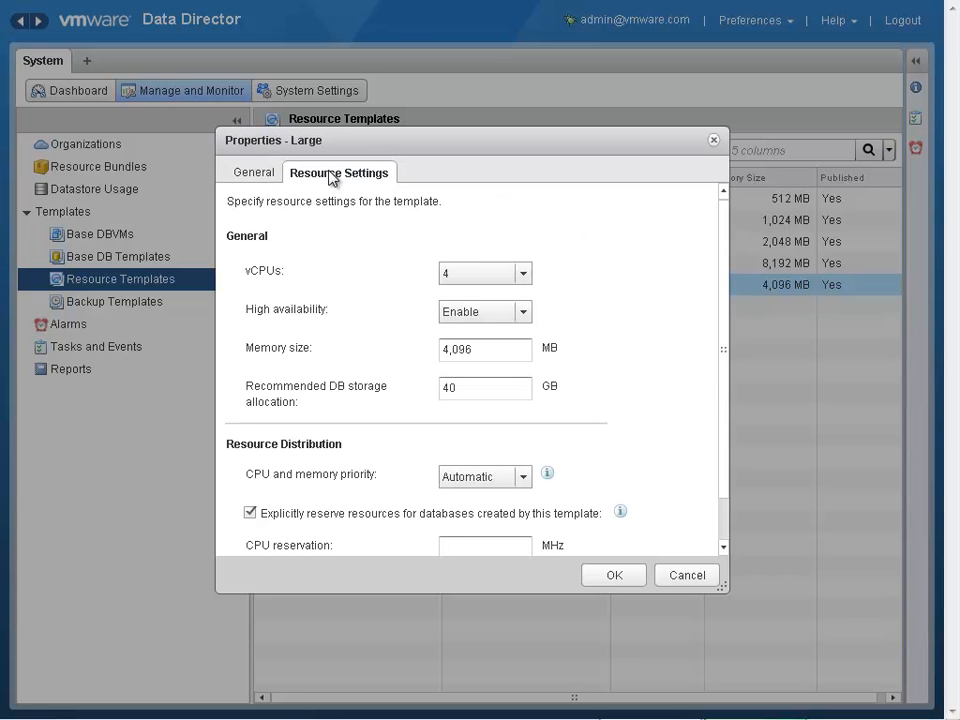
pyautogui.click(524, 313)
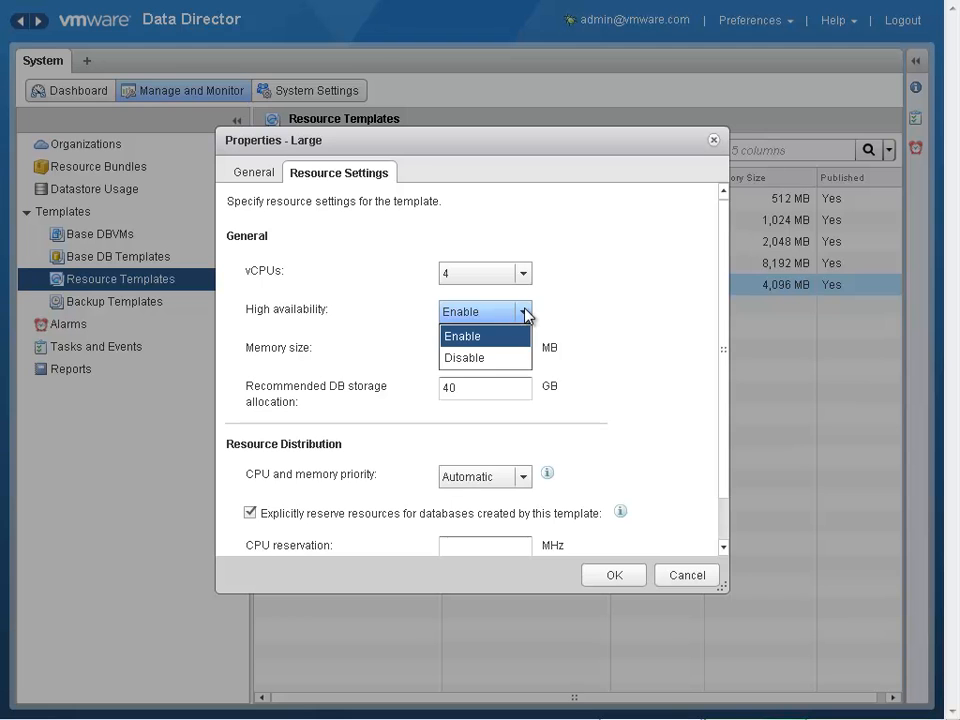
pyautogui.click(524, 313)
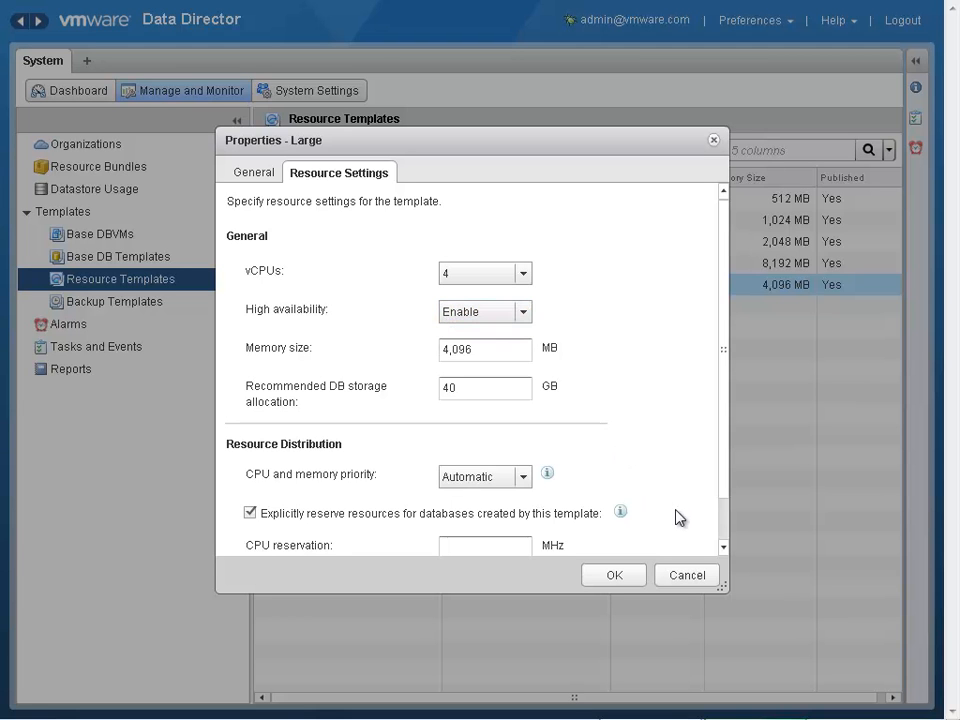
pyautogui.click(688, 575)
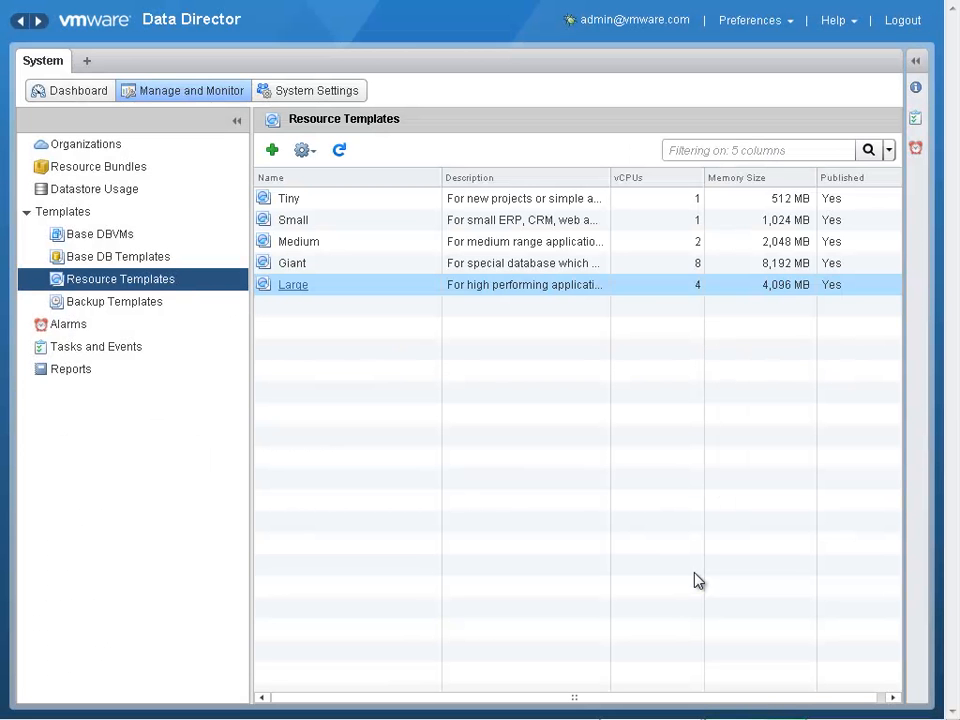
# - Review the backup templates and inspect the standard template with auto storage management
pyautogui.click(133, 302)
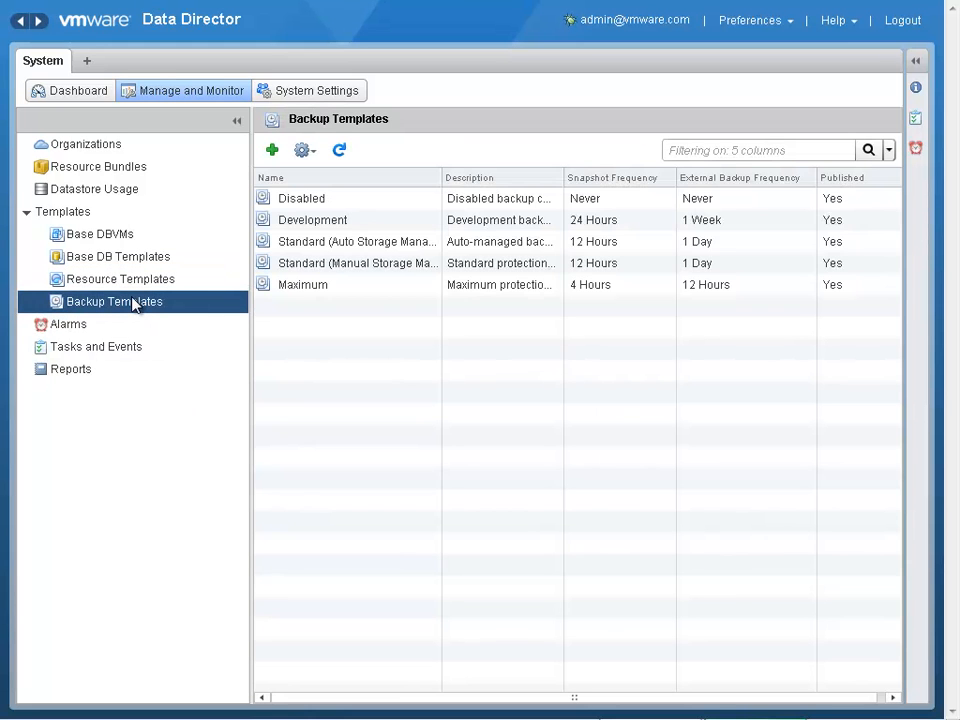
pyautogui.click(358, 249)
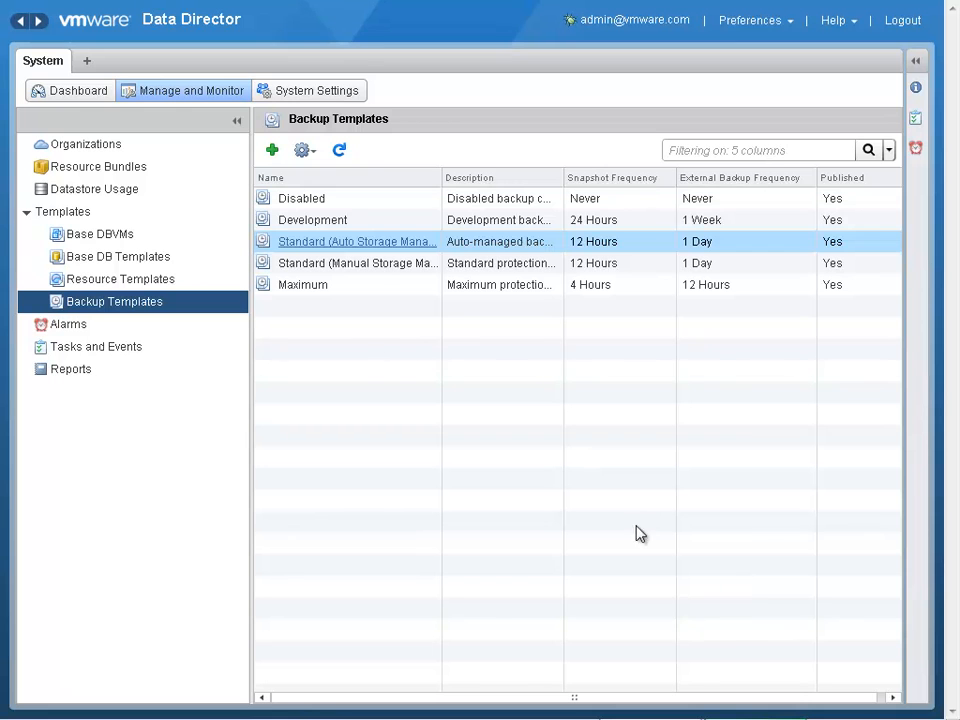
# - Open the Marketing organization from the organizations list and view its resource usage dashboard
pyautogui.click(137, 156)
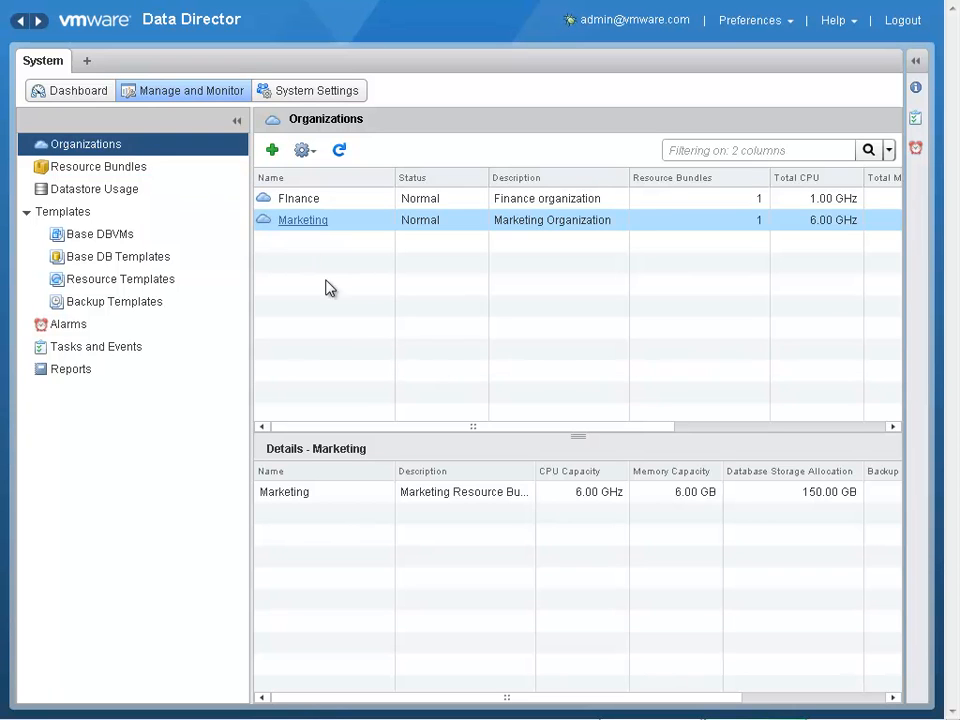
pyautogui.click(303, 220)
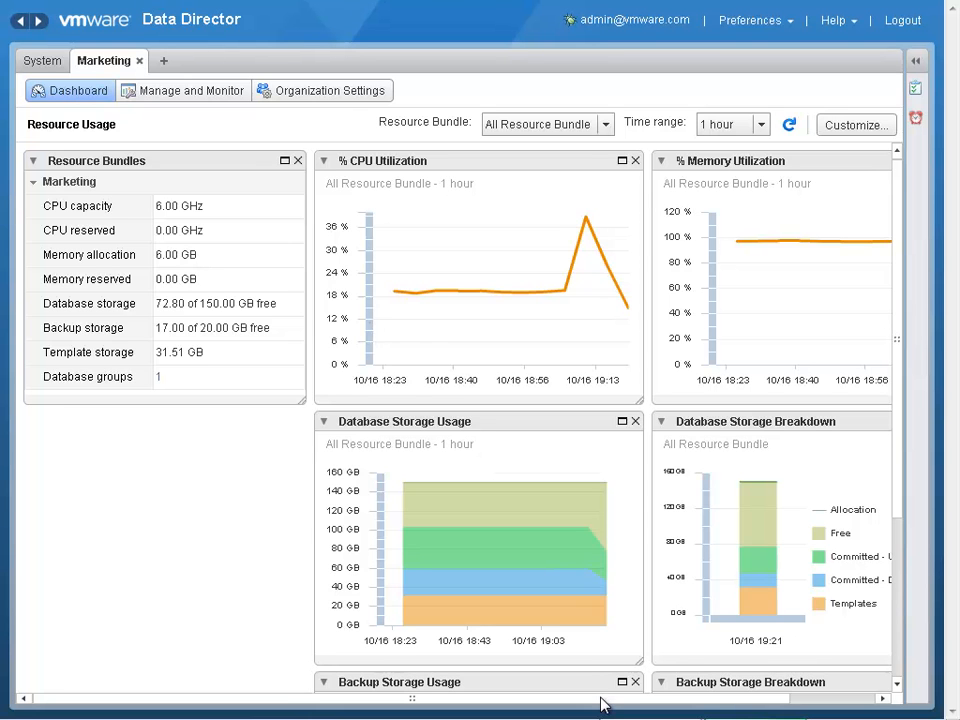
pyautogui.moveTo(601, 705); pyautogui.dragTo(572, 699)
# - Start a new empty database named SQLDemo in the Marketing organization, with type SQLServer and the SQL Server 2008 R2 base DB template
pyautogui.click(155, 93)
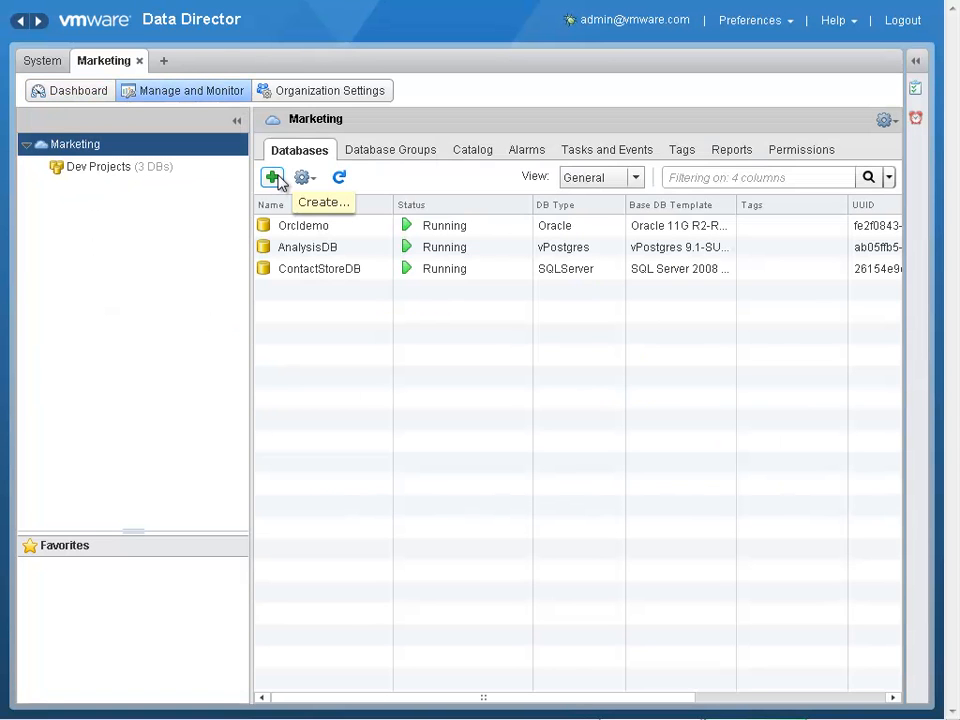
pyautogui.click(273, 178)
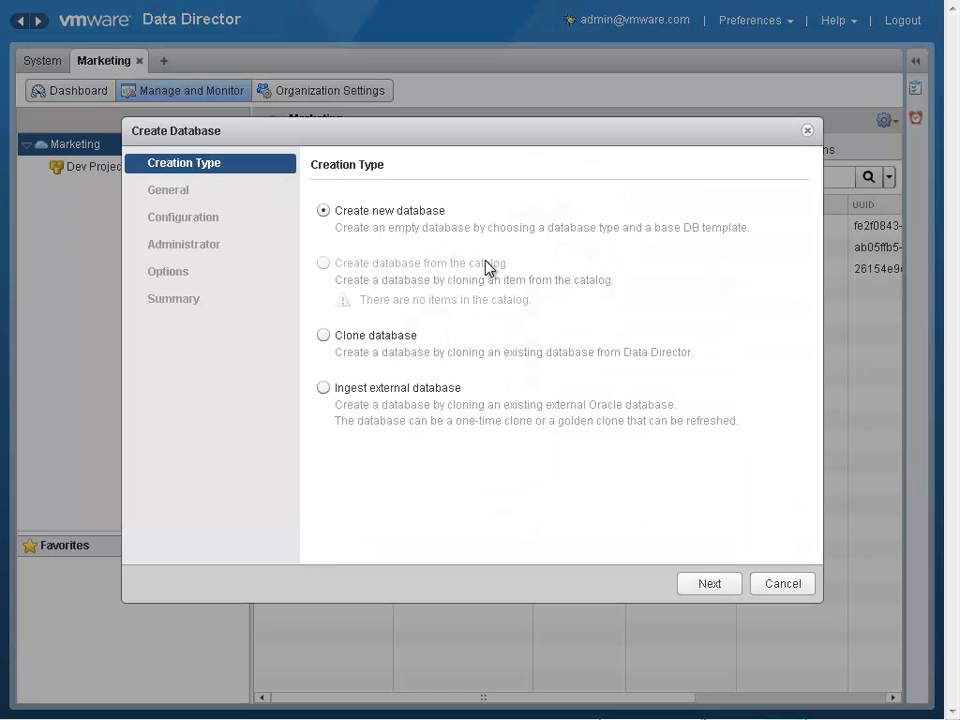
pyautogui.click(731, 588)
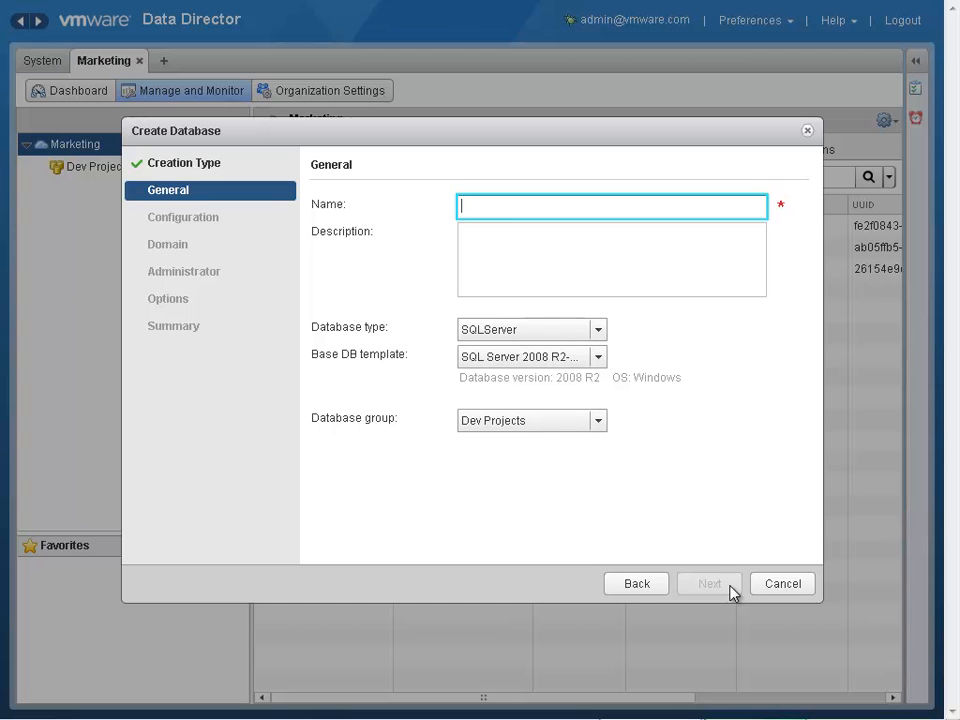
pyautogui.write('SQLDemo')
pyautogui.click(601, 333)
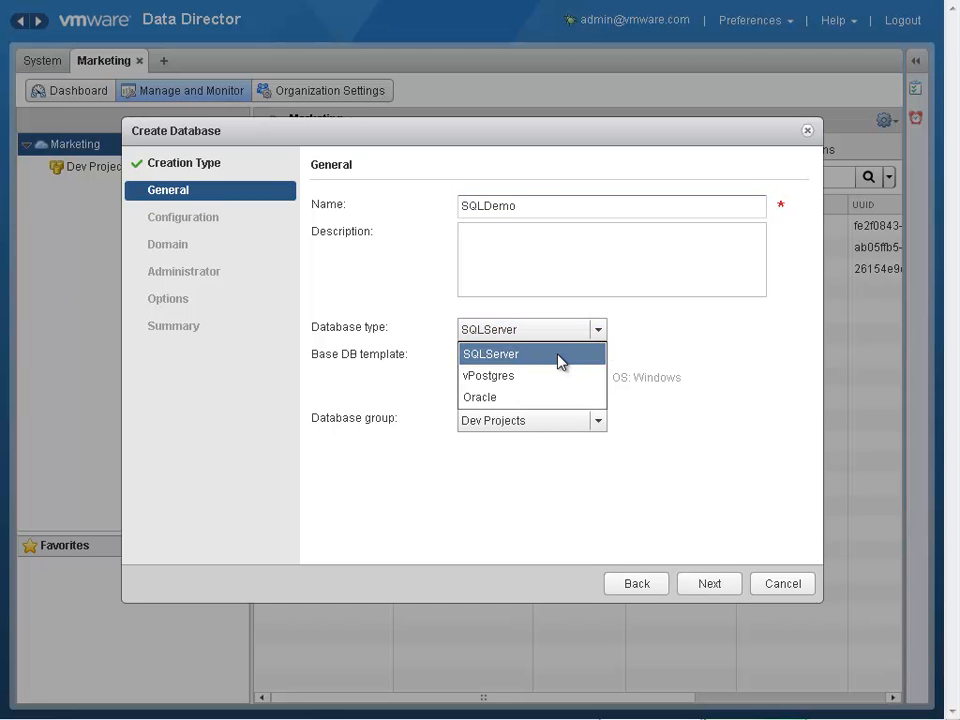
pyautogui.click(559, 361)
pyautogui.click(598, 362)
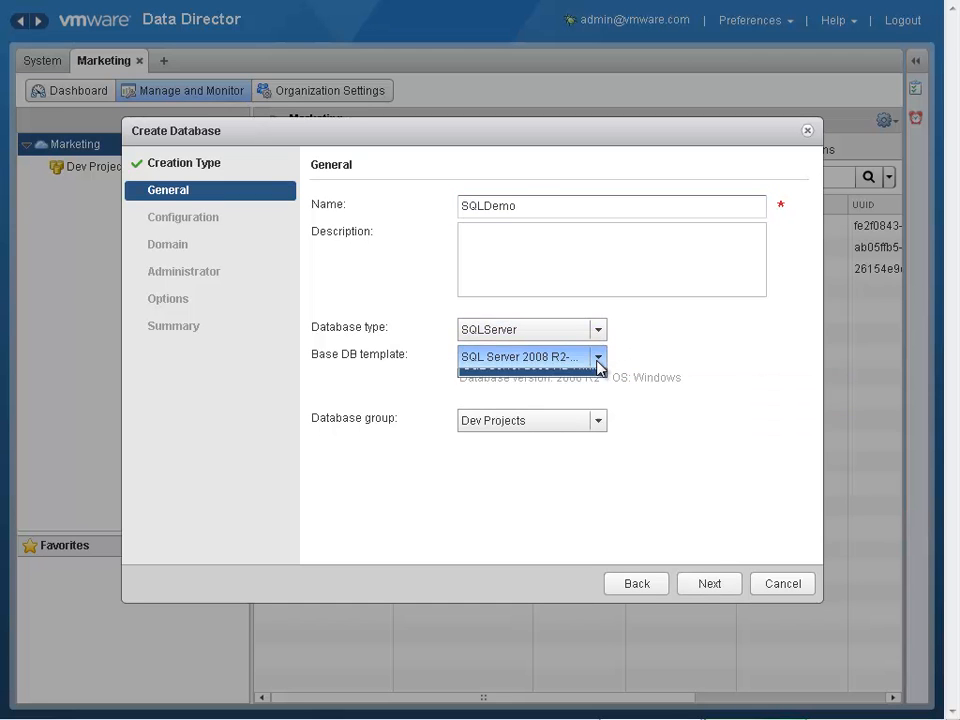
pyautogui.click(598, 362)
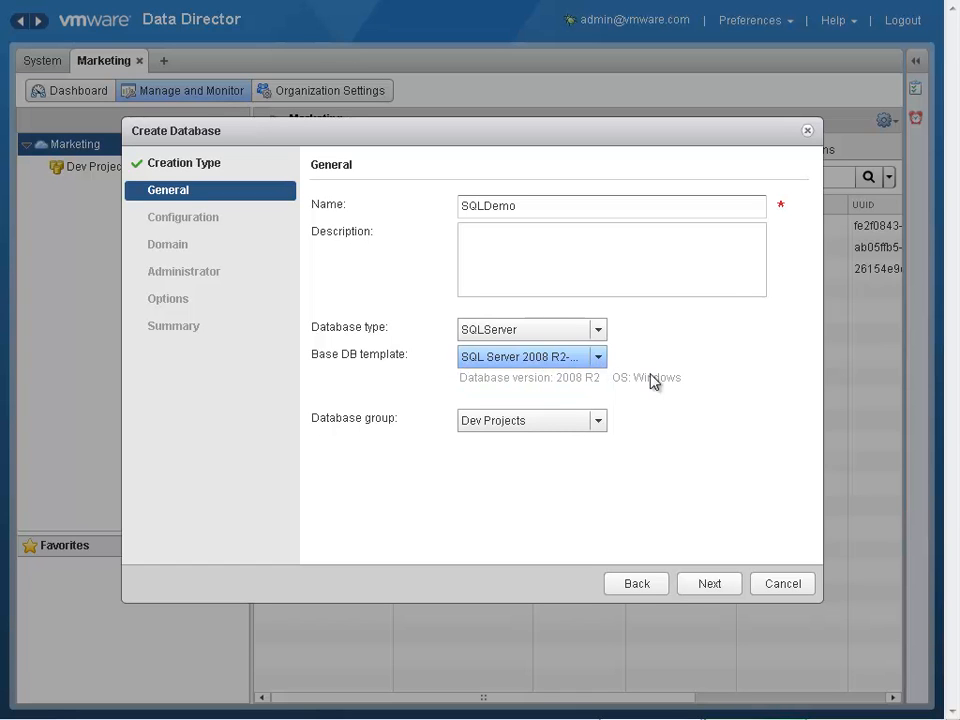
# - Set the new database's resource template to Medium (2 vCPUs, 2048 MB RAM) and its data disk allocation to 1 GB
pyautogui.click(710, 584)
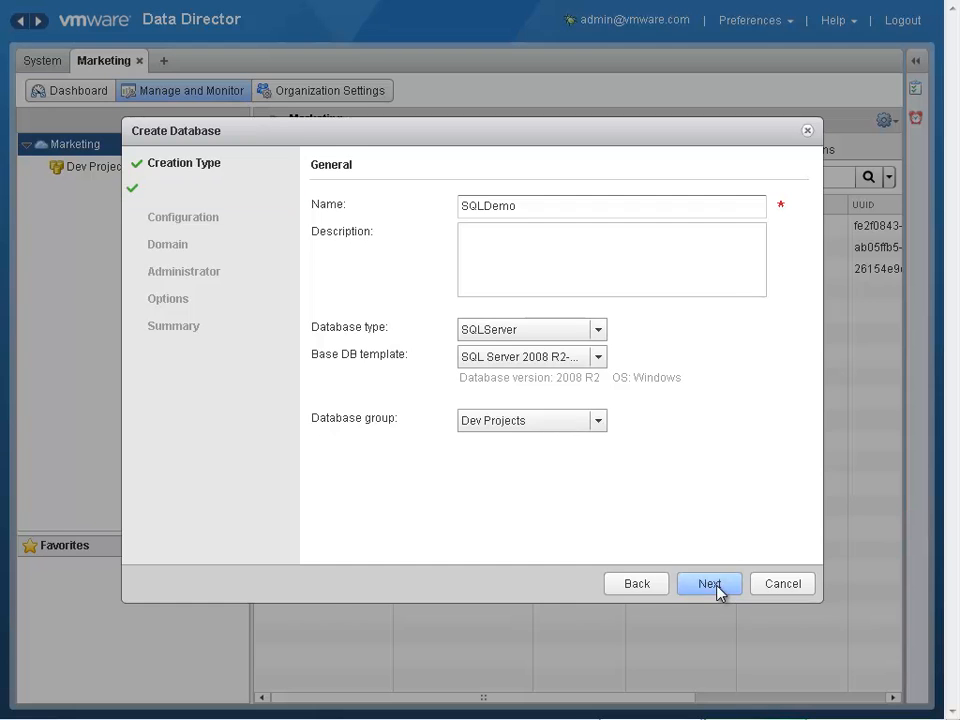
pyautogui.click(729, 207)
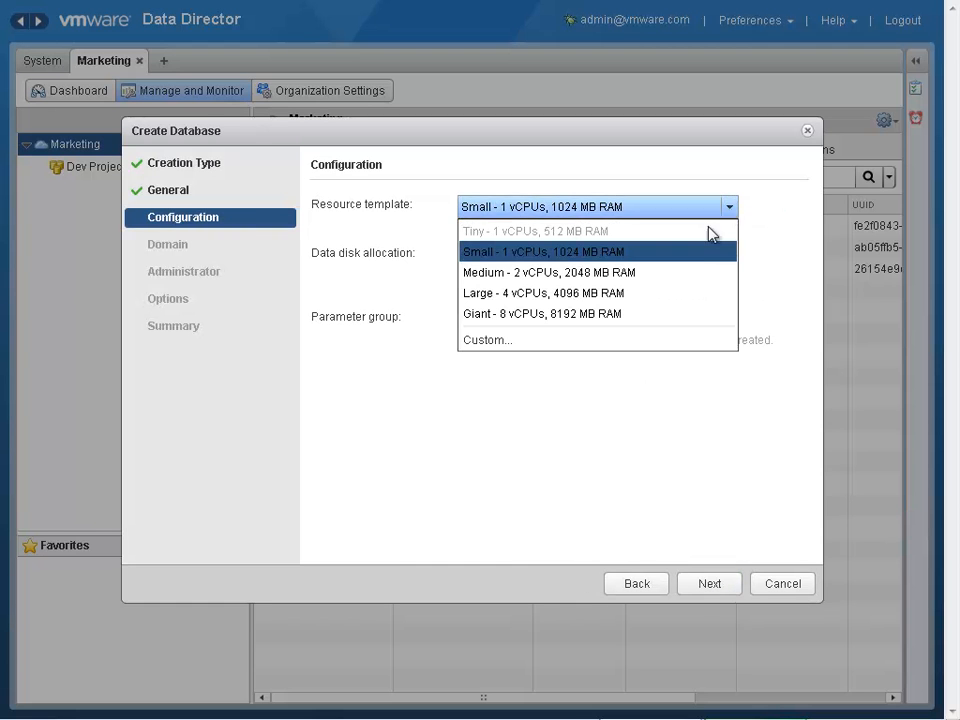
pyautogui.click(675, 274)
pyautogui.click(495, 259)
pyautogui.press('BackSpace')
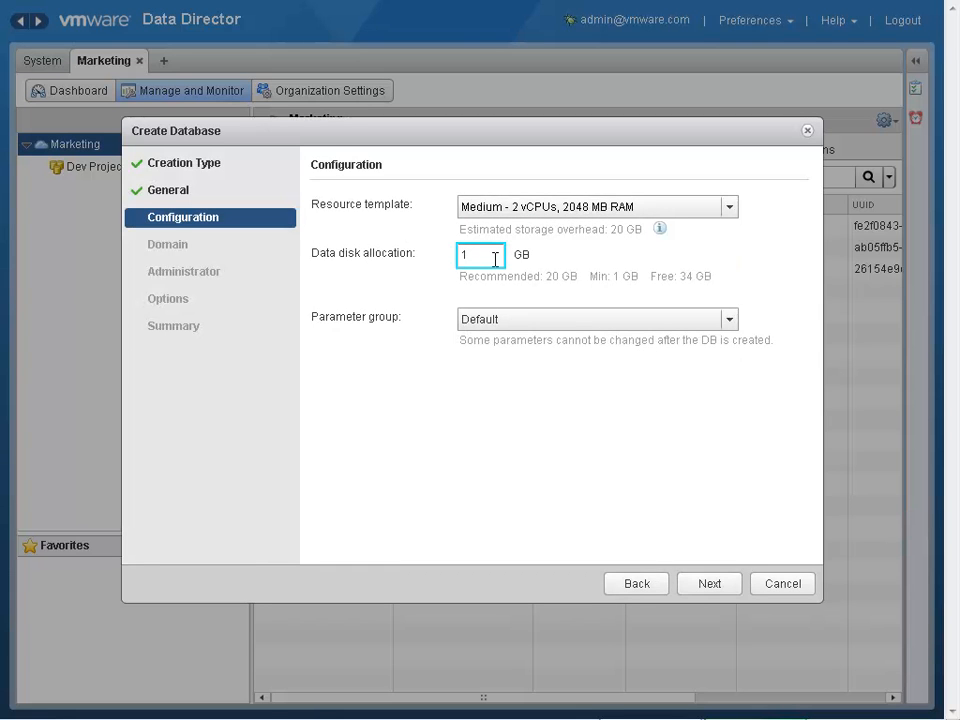
# - View the custom database parameter group options and cancel without changing the Default group
pyautogui.click(731, 320)
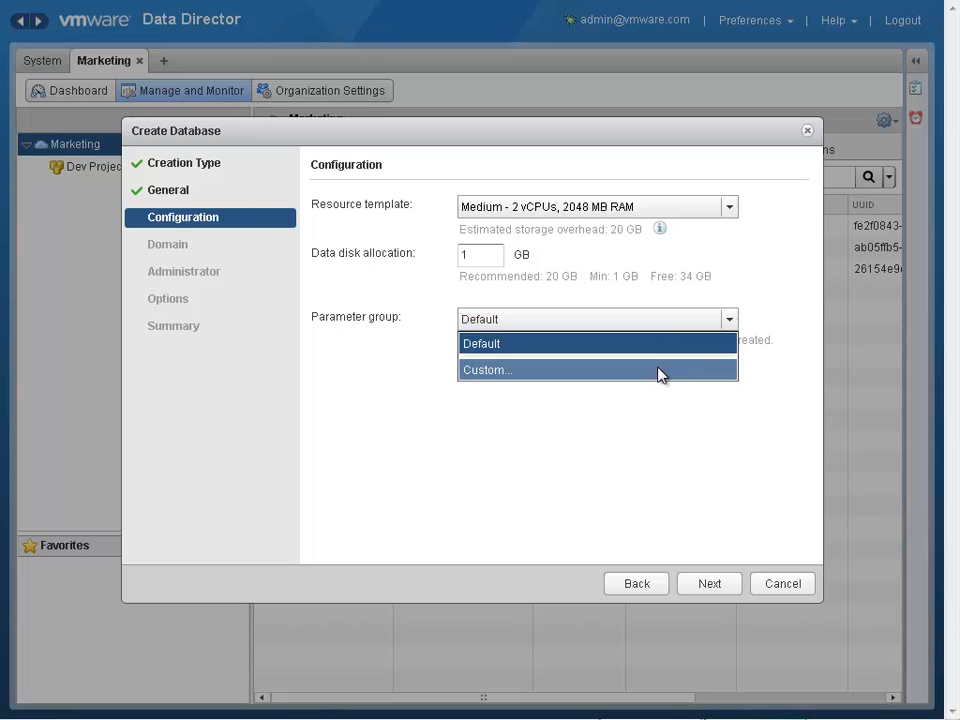
pyautogui.click(658, 370)
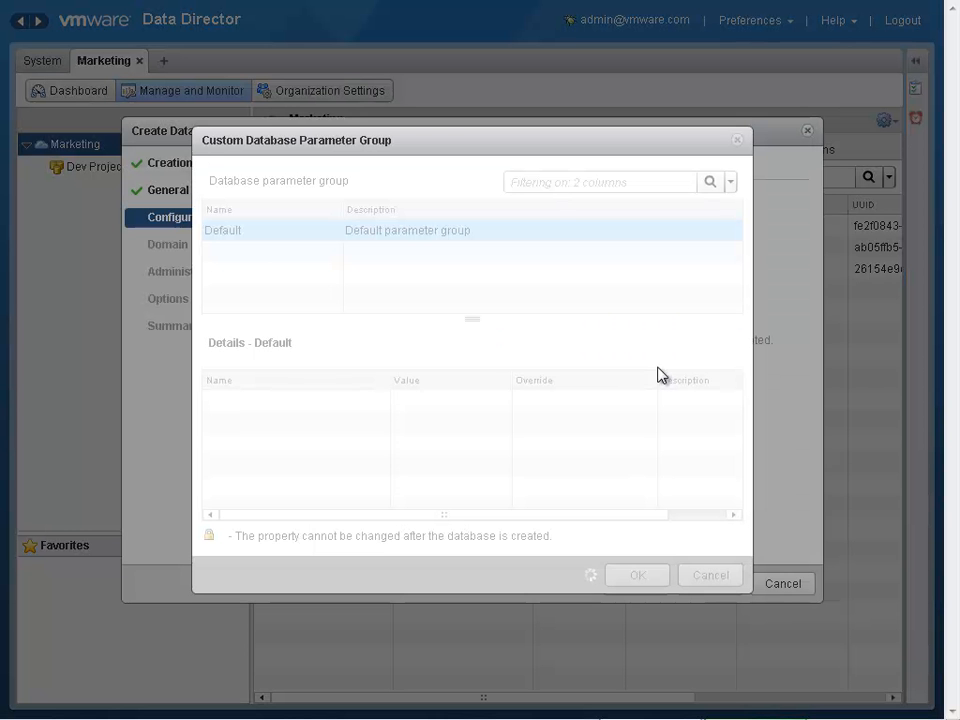
pyautogui.click(707, 576)
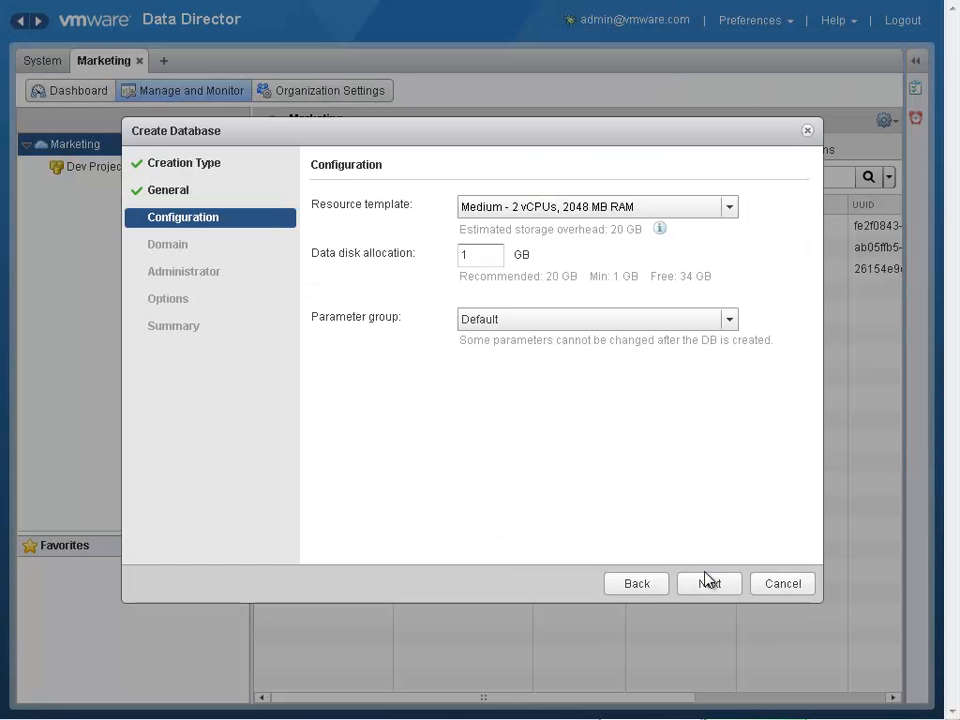
# - Join the database machine to the dev.aurora.cirrus domain, entering the Windows domain password for the administrator user
pyautogui.click(711, 584)
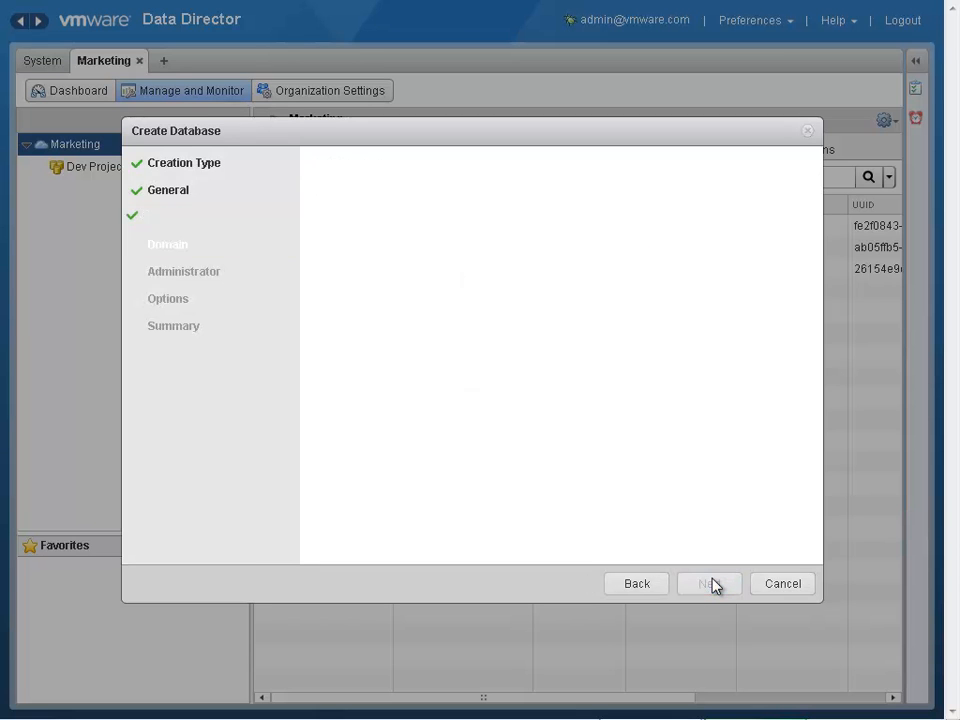
pyautogui.click(484, 361)
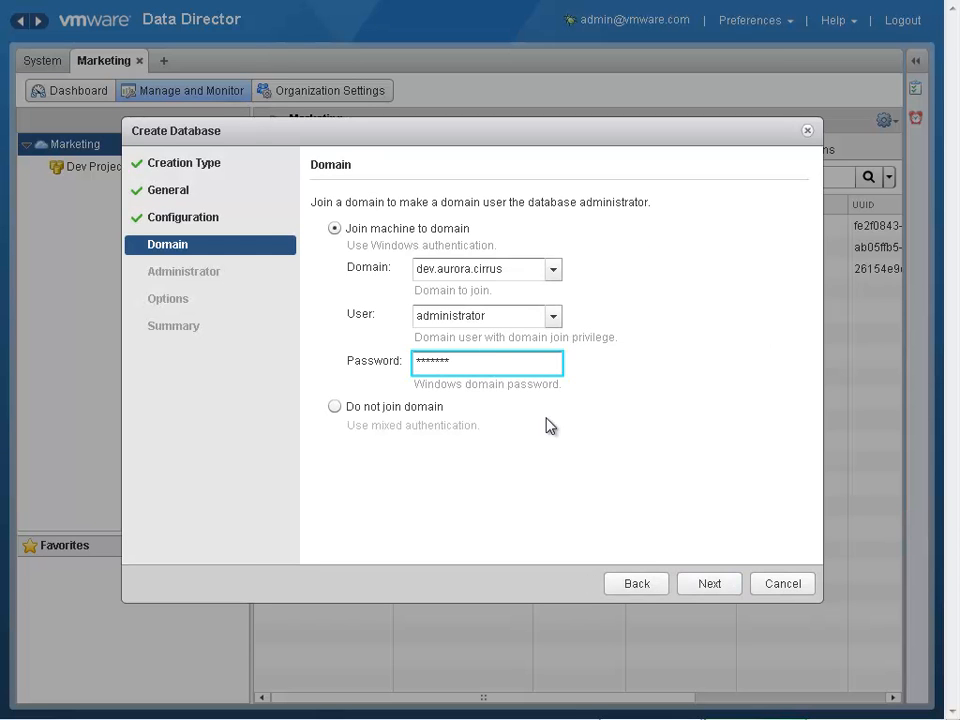
pyautogui.click(708, 582)
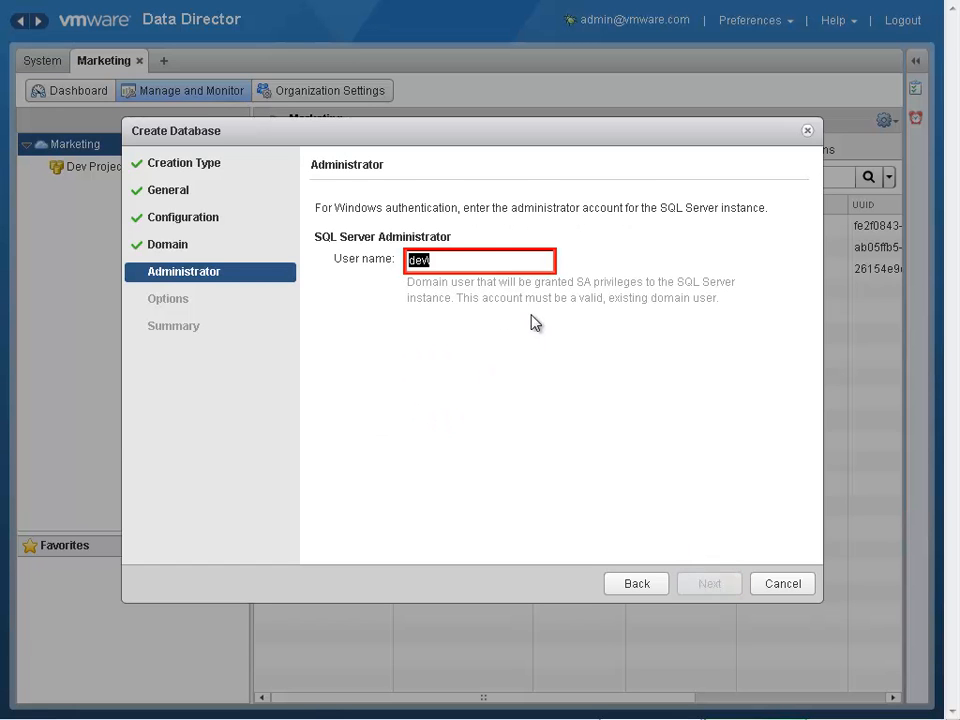
# - Set the SQL Server administrator's user name to the domain account dev\test
pyautogui.click(491, 262)
pyautogui.write('test')
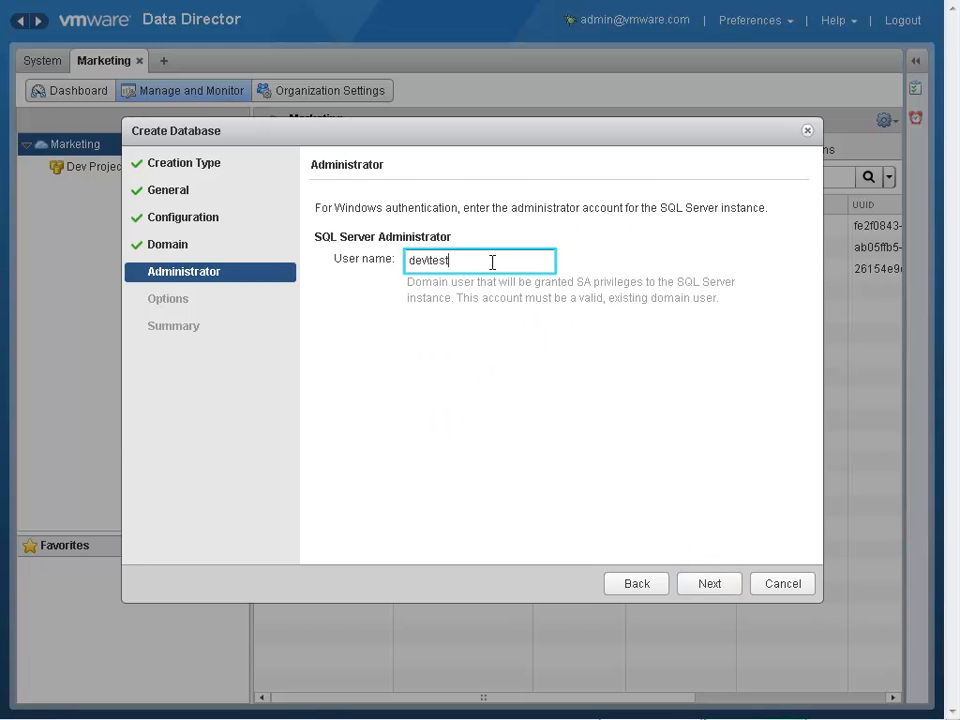
pyautogui.click(713, 585)
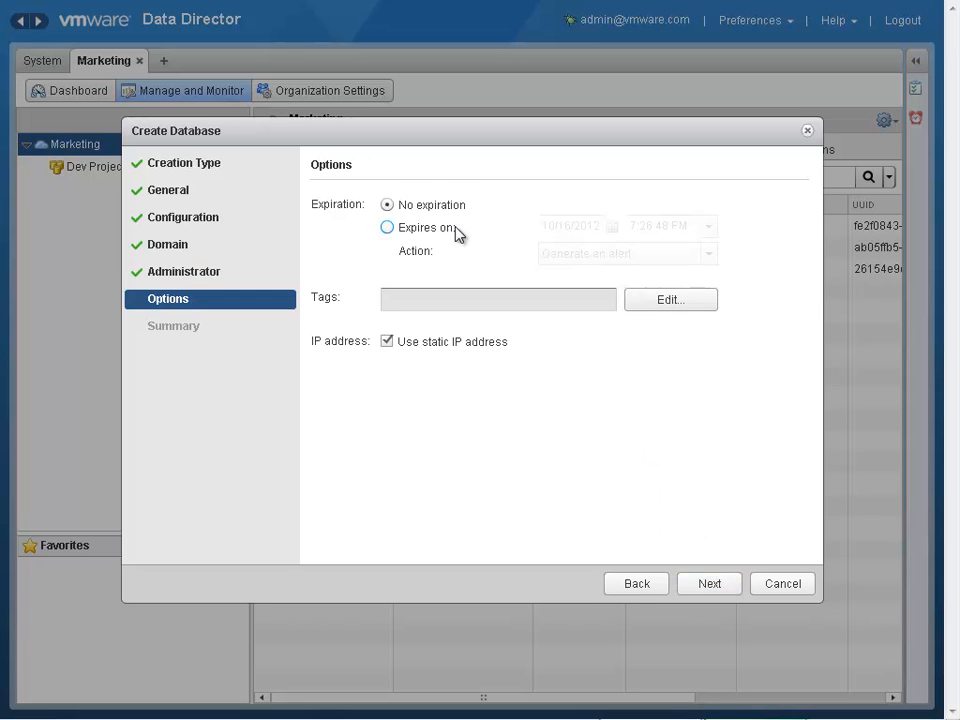
# - Make the database expire on 10/16/2012 with the Generate an alert action, and finish creating it
pyautogui.click(388, 229)
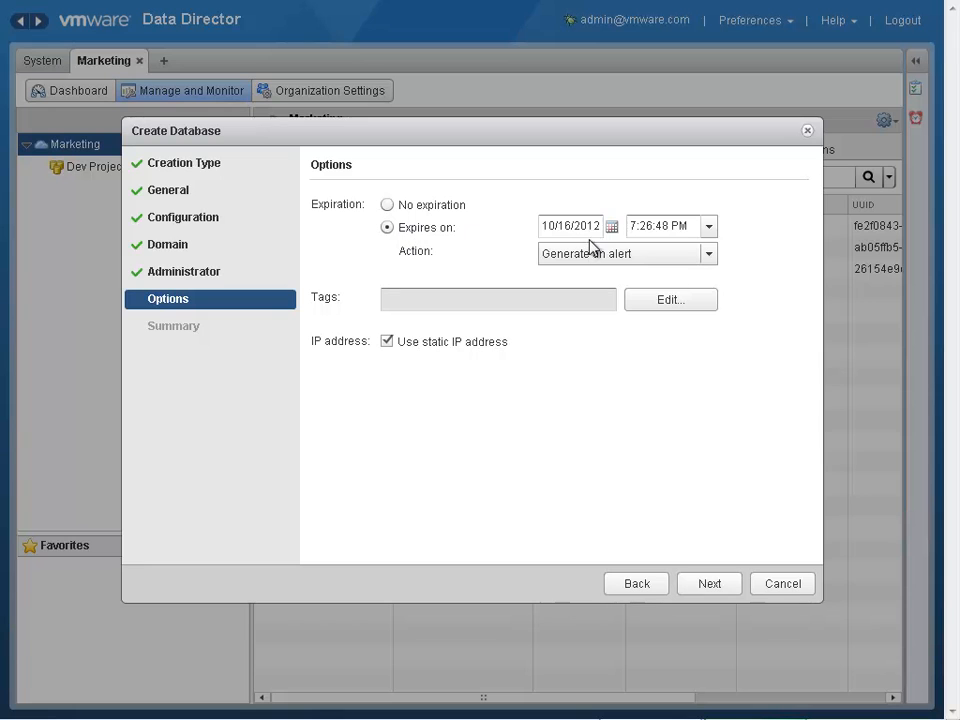
pyautogui.click(613, 229)
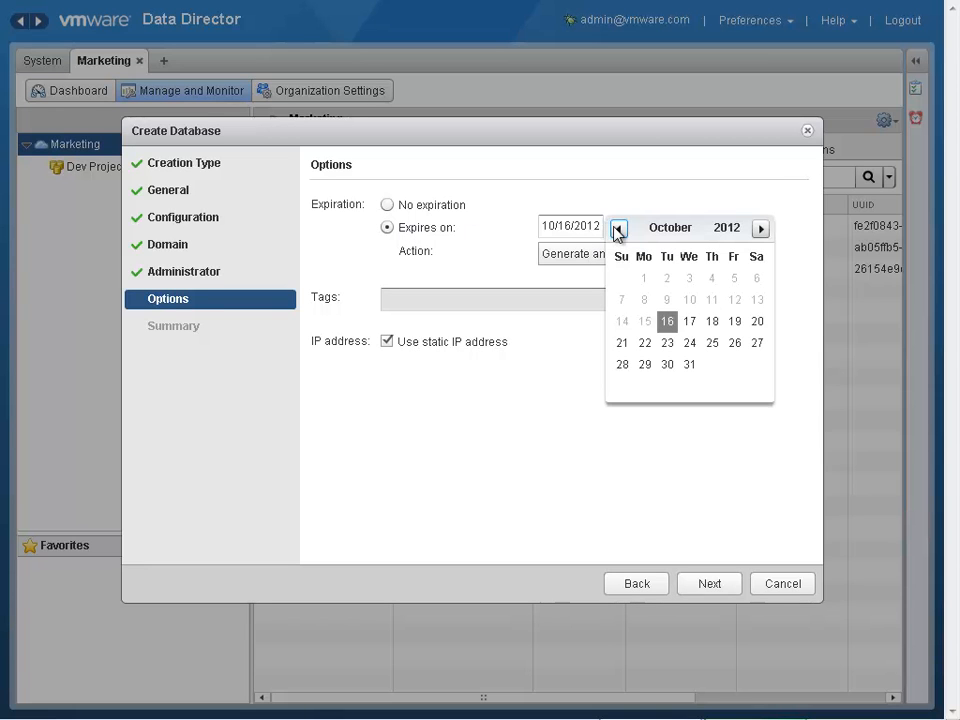
pyautogui.click(617, 211)
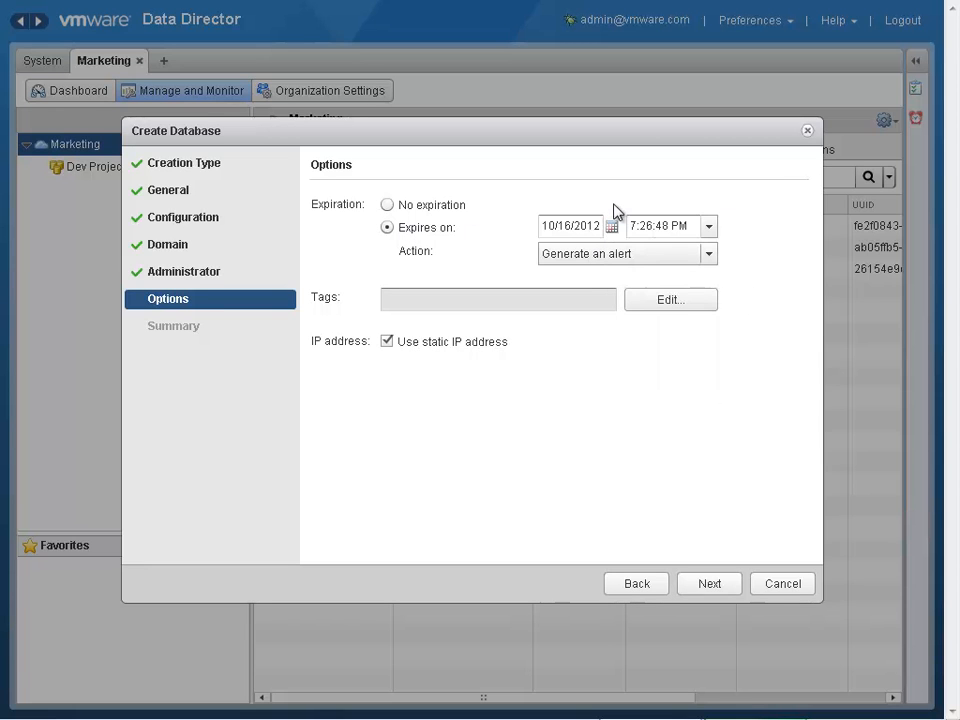
pyautogui.click(724, 590)
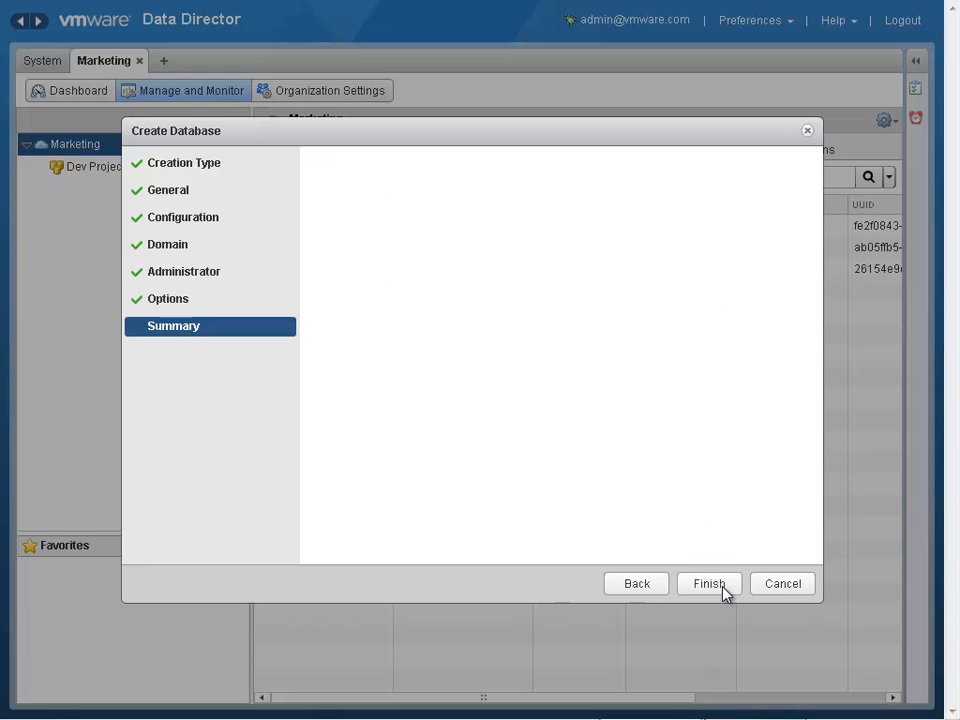
pyautogui.click(709, 584)
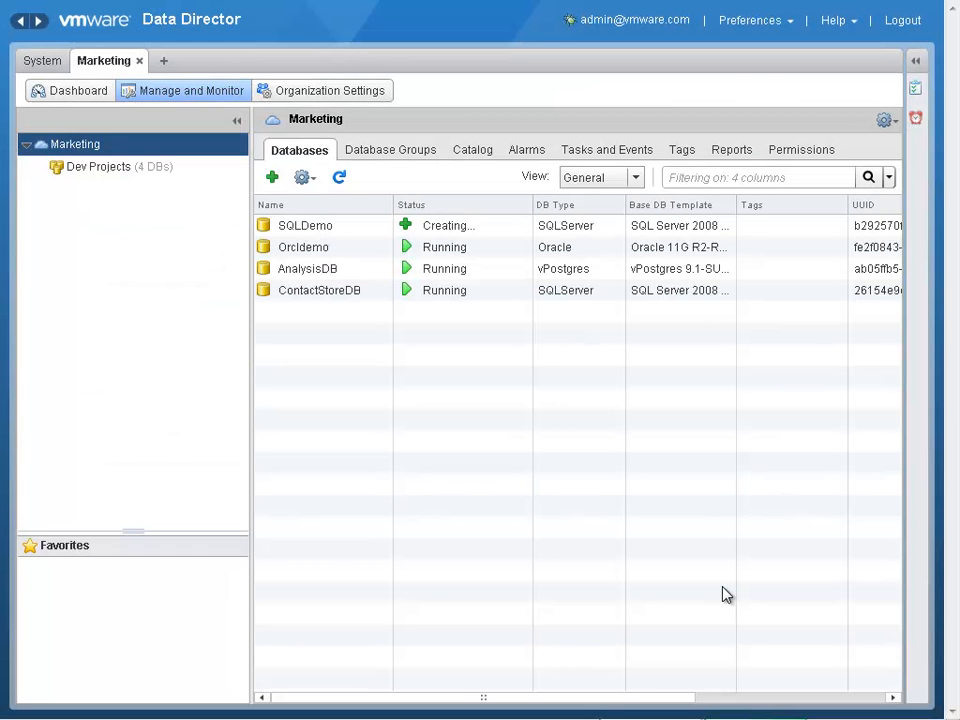
# - Examine the manual backup type options for the Orcldemo database and cancel without taking a backup
pyautogui.rightClick(322, 257)
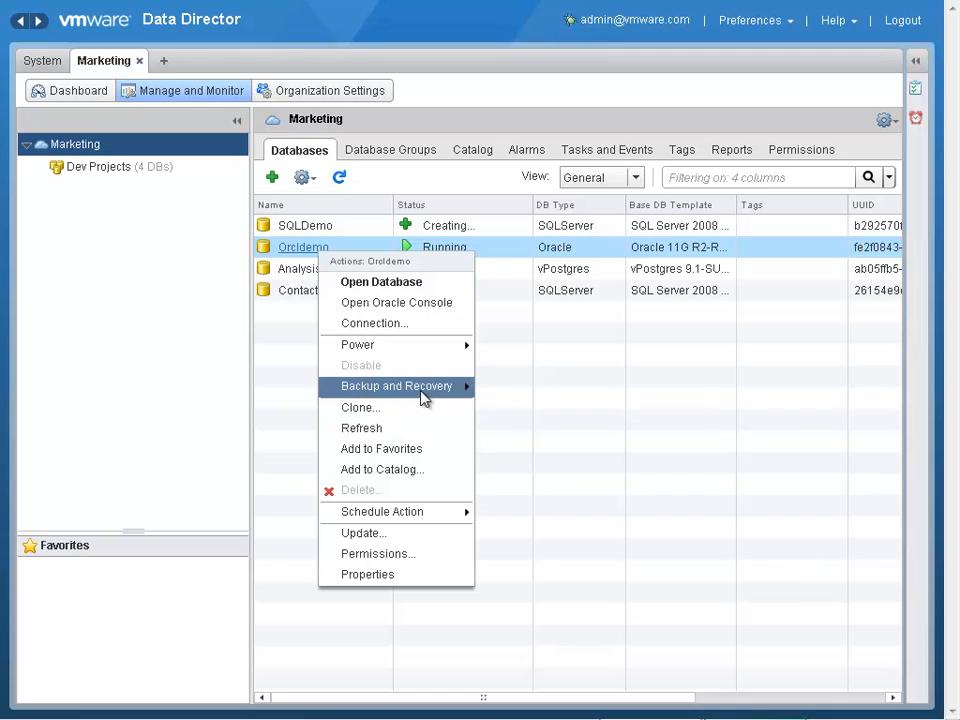
pyautogui.moveTo(427, 396)
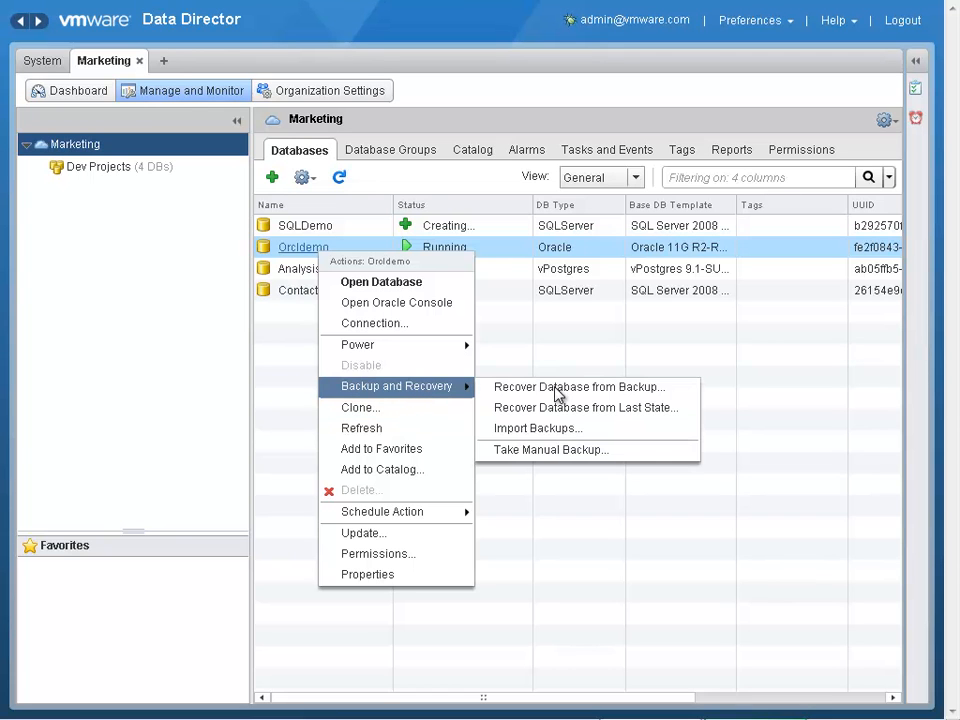
pyautogui.click(563, 452)
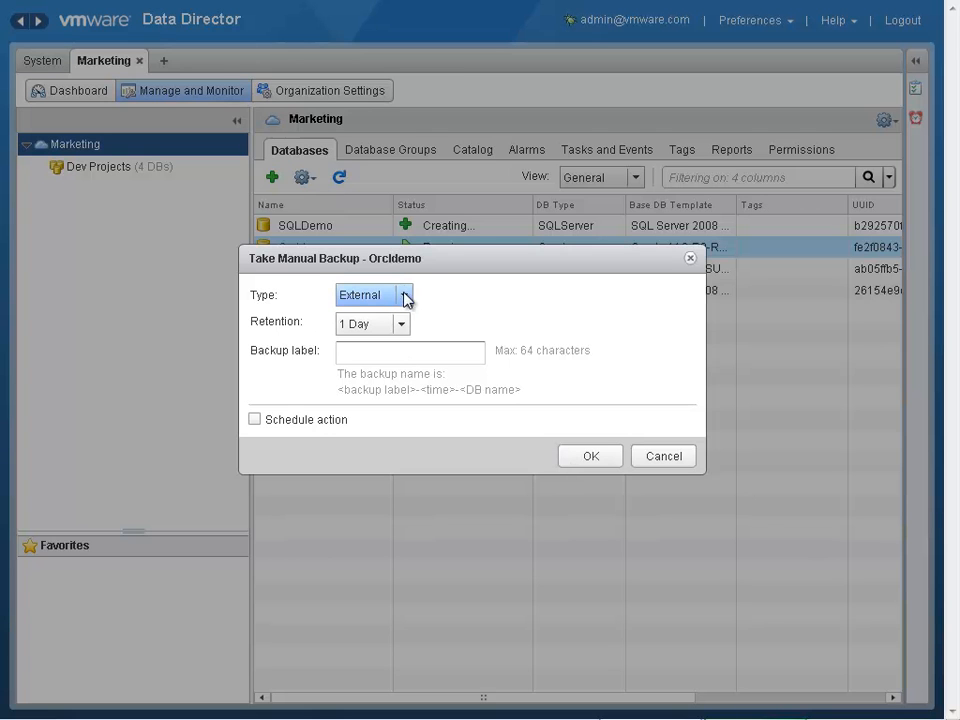
pyautogui.click(405, 296)
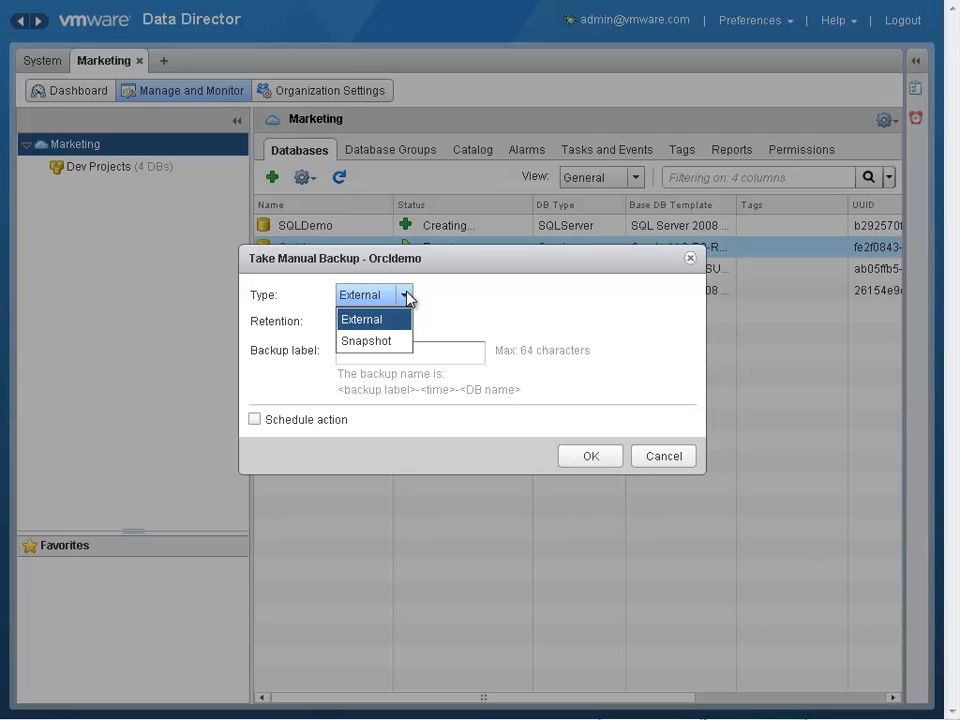
pyautogui.click(406, 296)
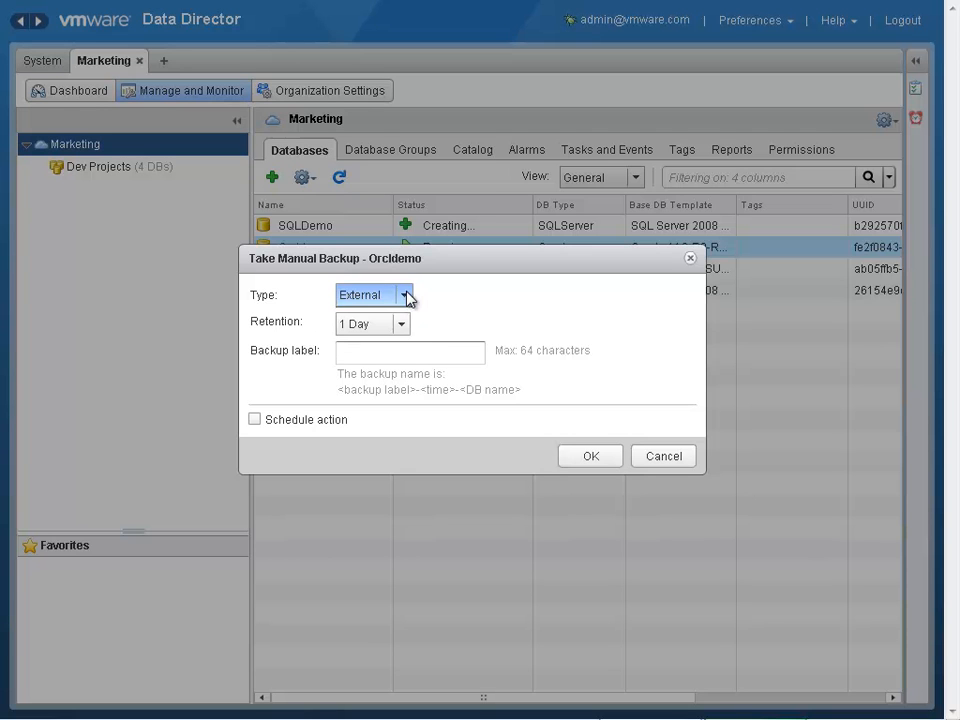
pyautogui.click(663, 456)
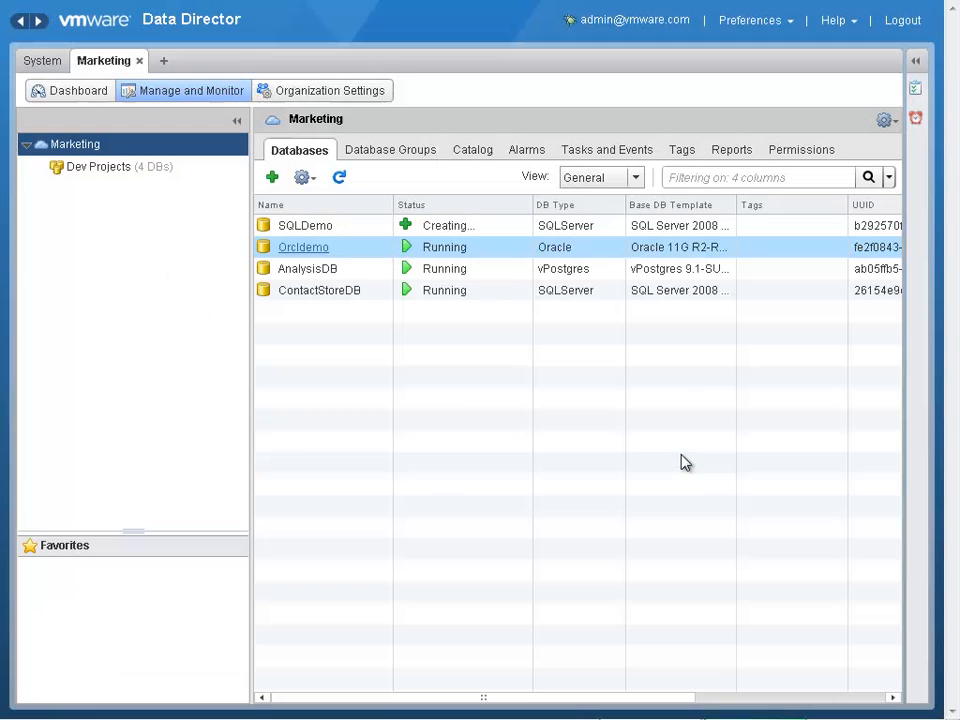
# - Start a linked clone of the Orcldemo database's schema and data from the Now clone point, named Orcldemoclone
pyautogui.rightClick(322, 256)
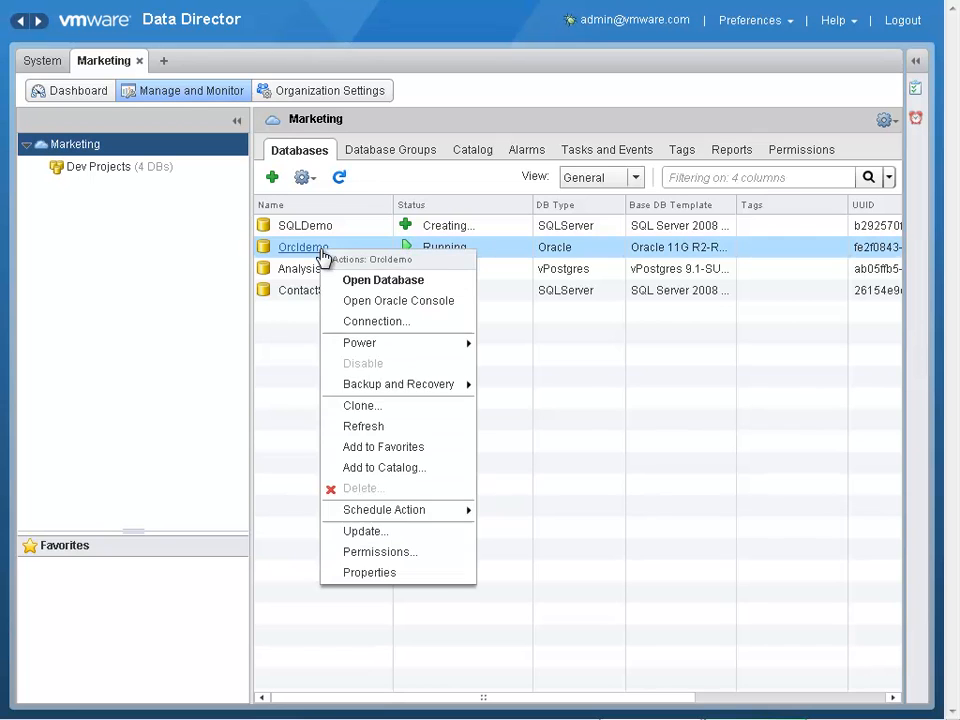
pyautogui.click(421, 417)
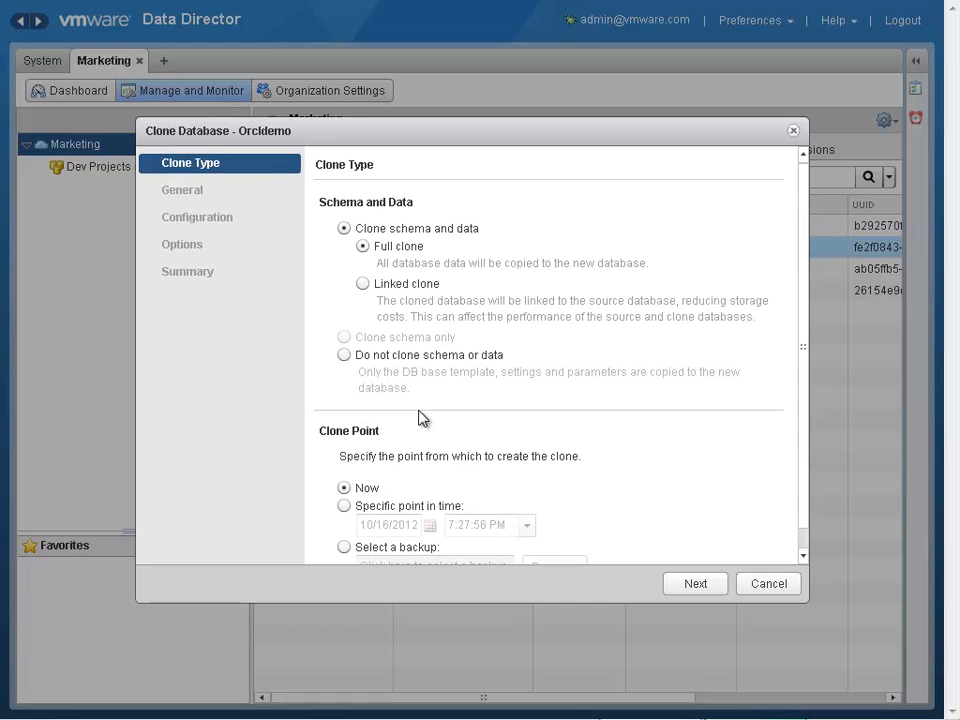
pyautogui.click(363, 285)
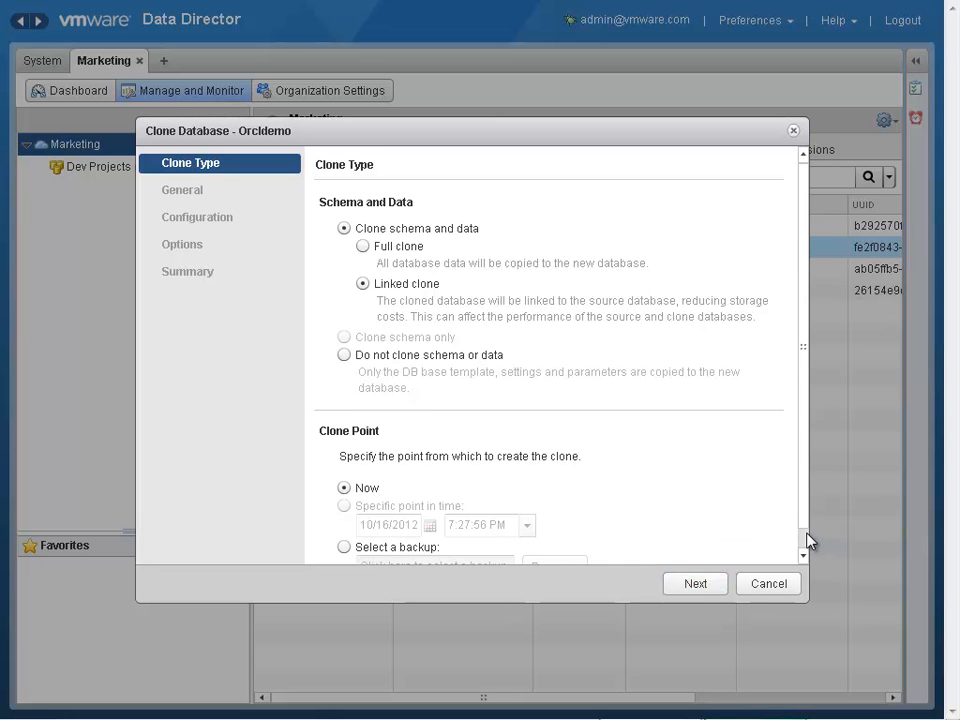
pyautogui.scroll(-1, 808, 540)
pyautogui.click(711, 585)
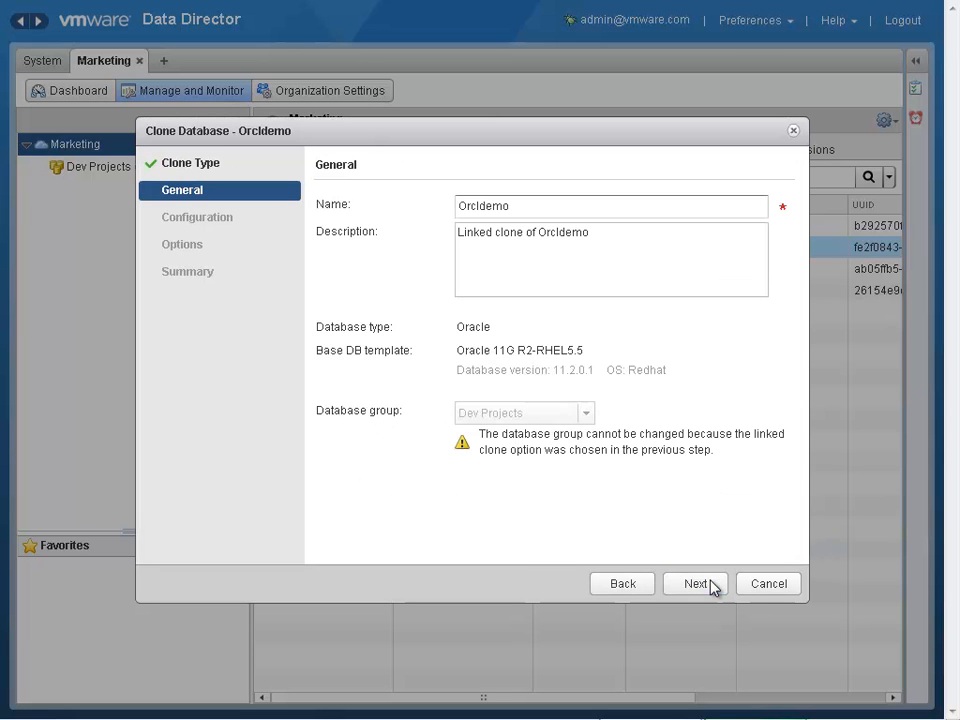
pyautogui.write('clone')
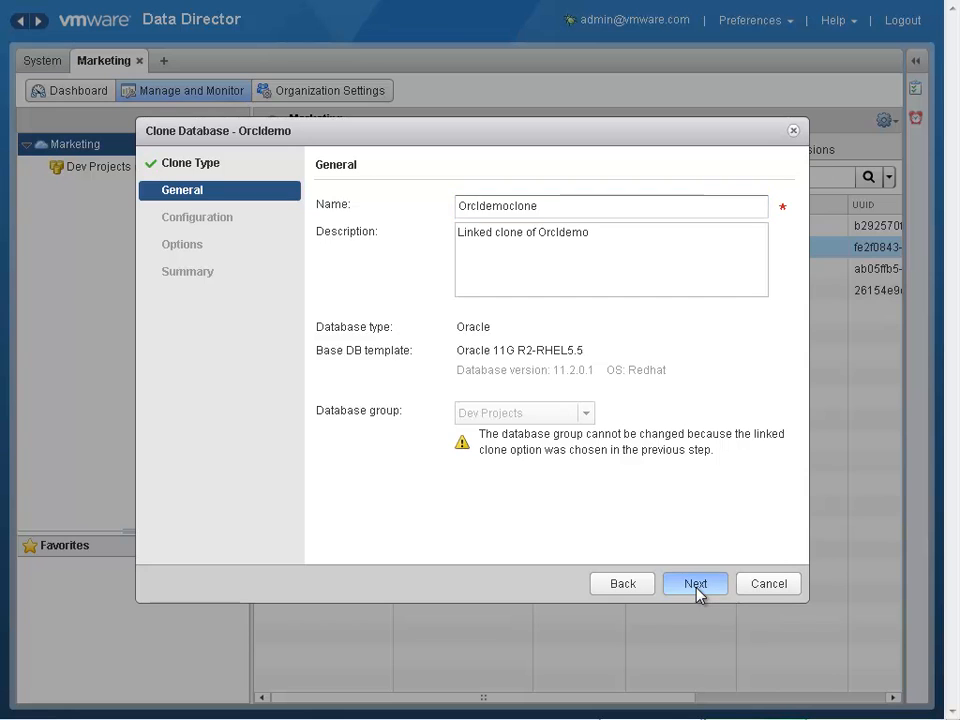
pyautogui.click(697, 588)
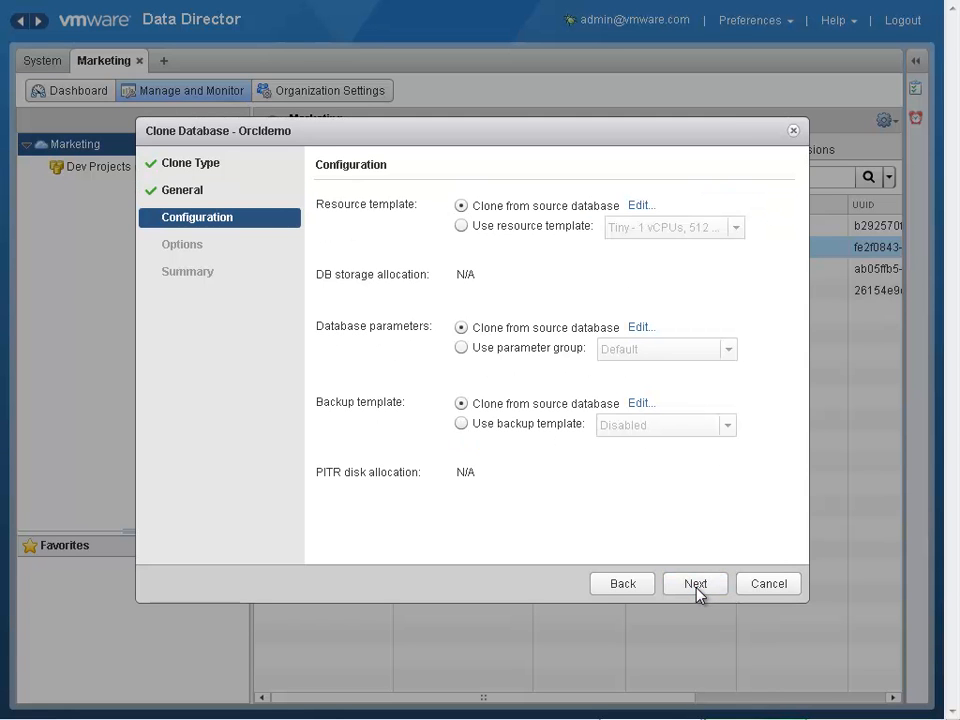
# - Keep the configuration cloned from the source database, leave the post-clone SQL script at None, and finish creating the clone
pyautogui.click(696, 586)
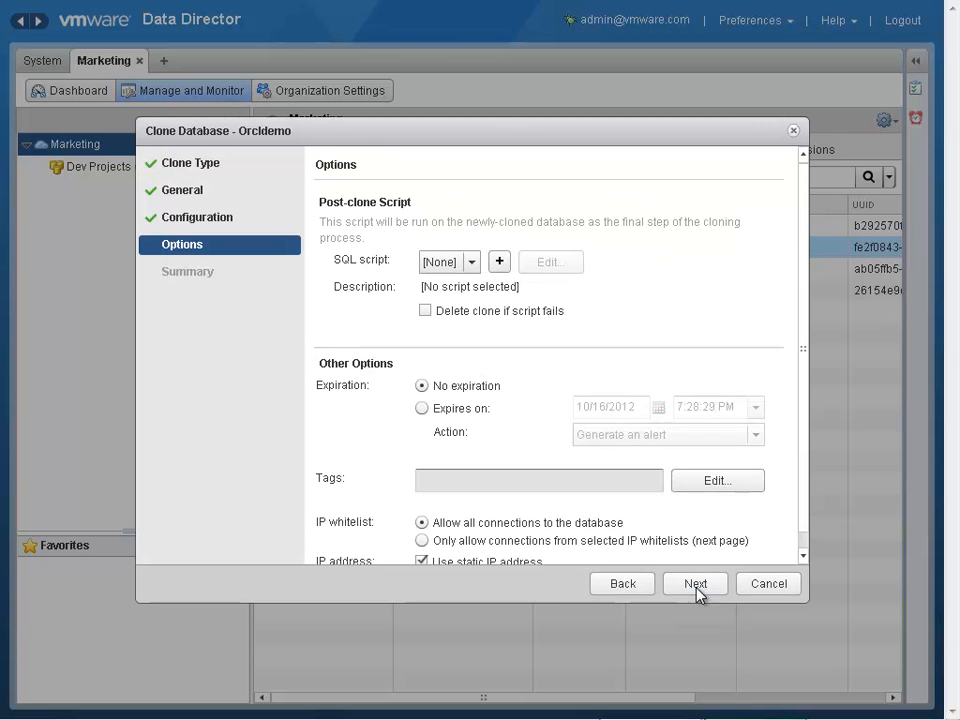
pyautogui.click(473, 256)
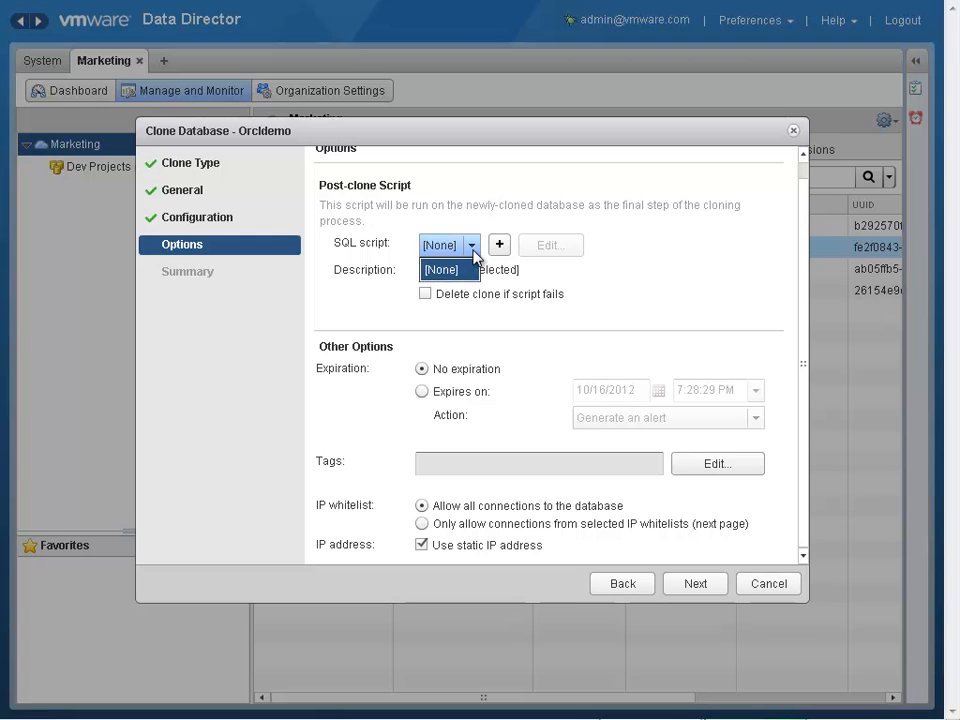
pyautogui.click(473, 250)
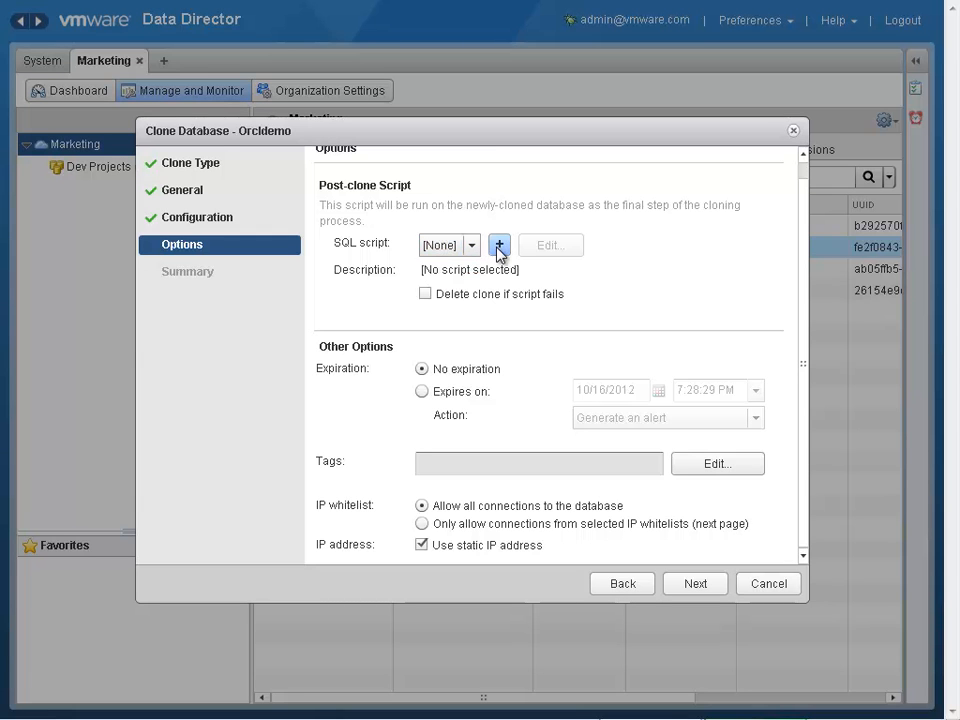
pyautogui.click(696, 590)
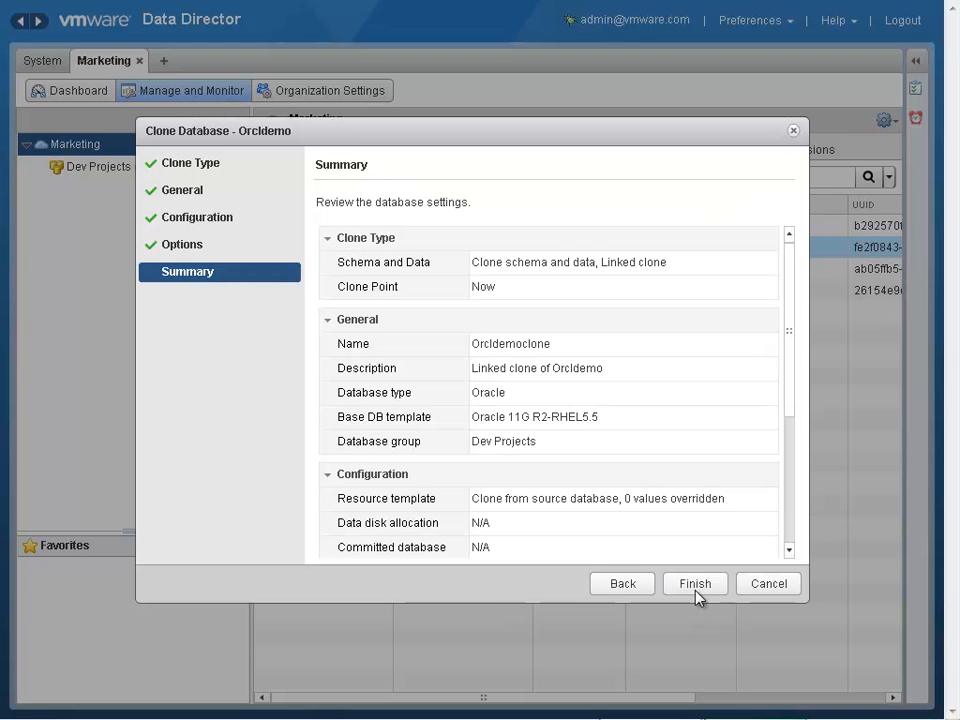
pyautogui.click(697, 595)
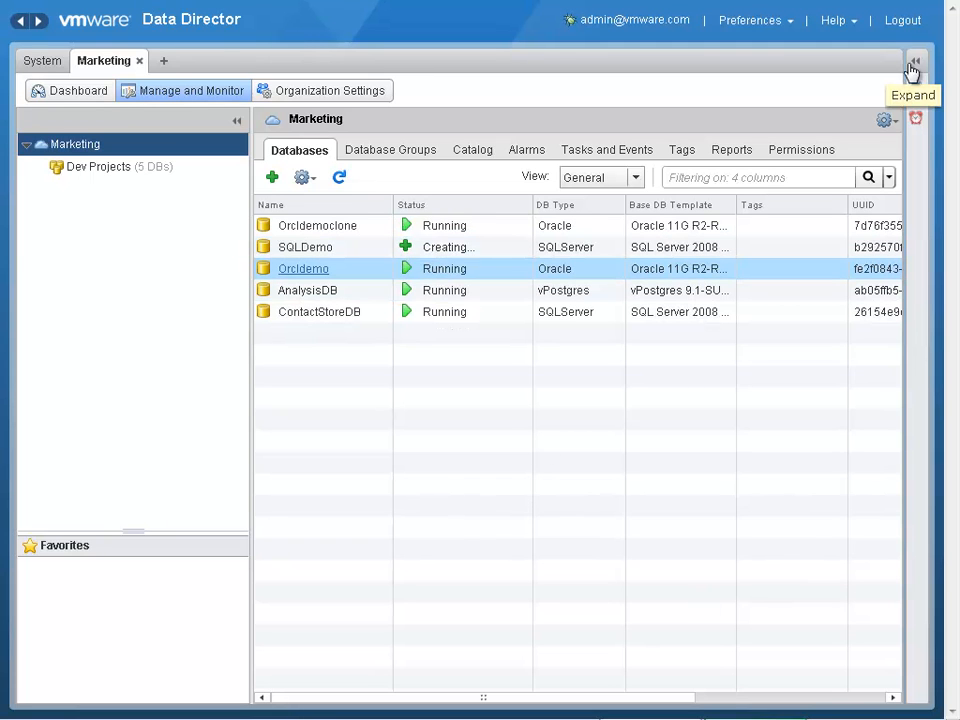
pyautogui.rightClick(340, 276)
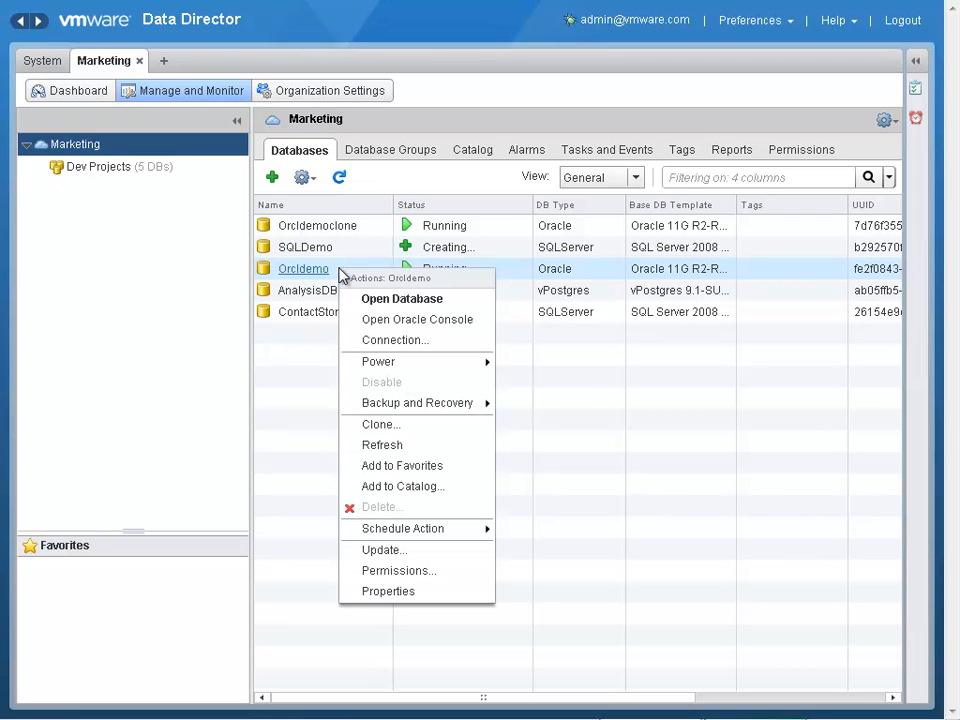
pyautogui.click(402, 560)
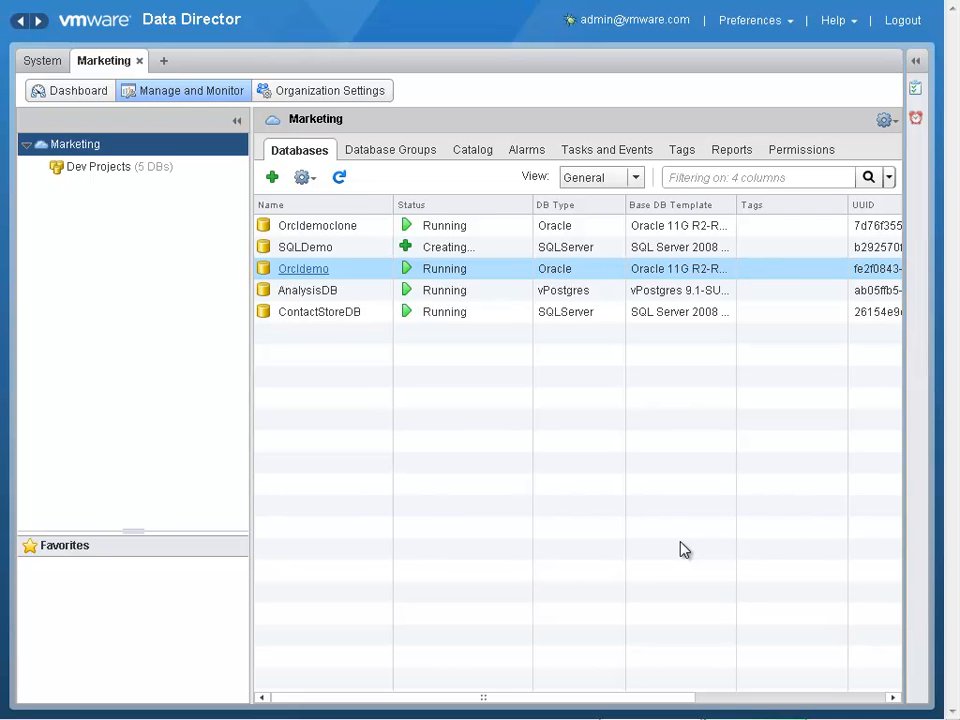
# - Examine the external database ingestion options, comparing the One-time clone and Golden clone in catalog refresh profiles, and cancel at the ingestion process settings
pyautogui.click(272, 179)
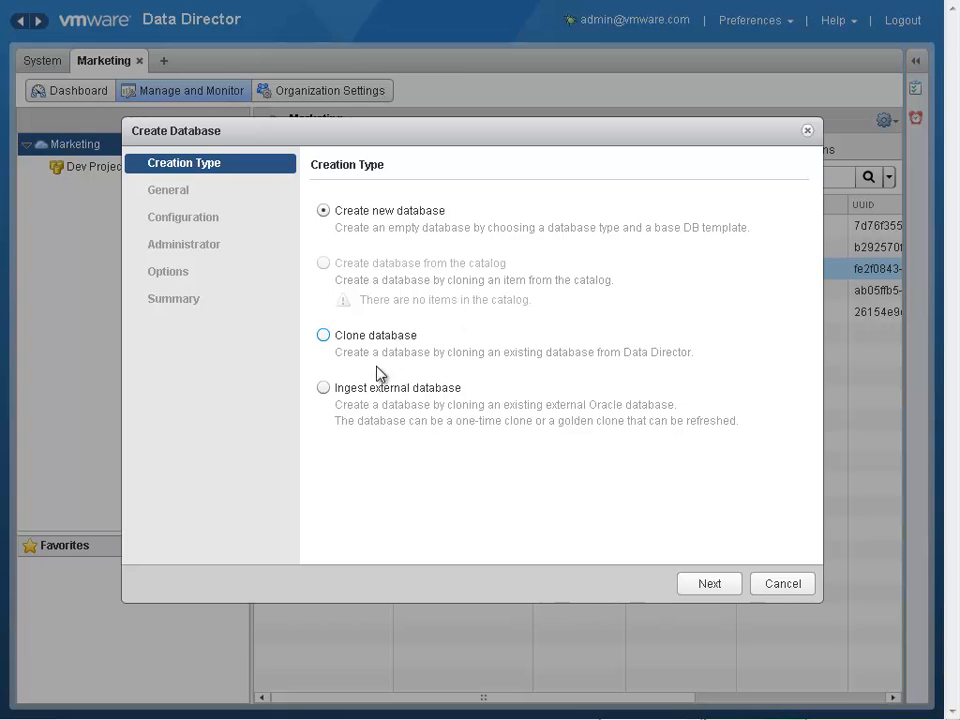
pyautogui.click(323, 388)
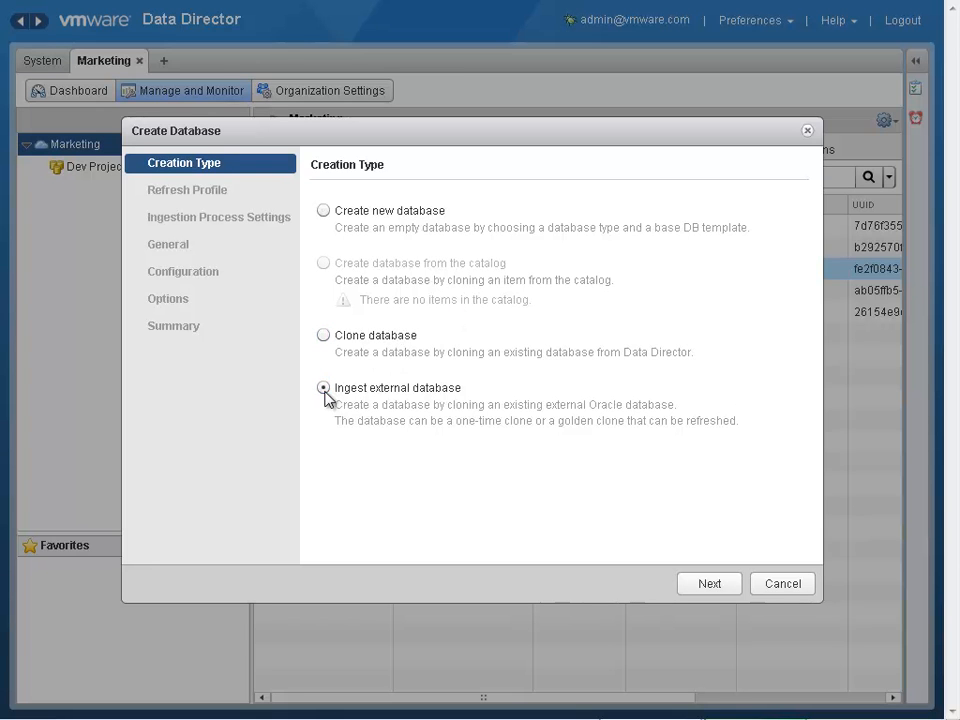
pyautogui.click(718, 587)
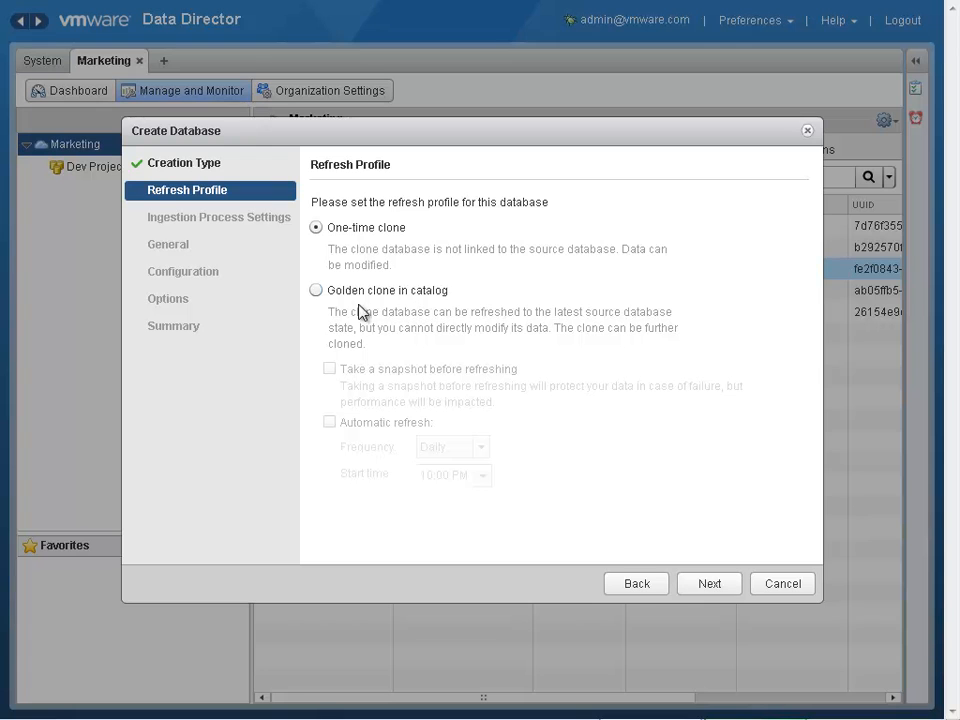
pyautogui.click(316, 290)
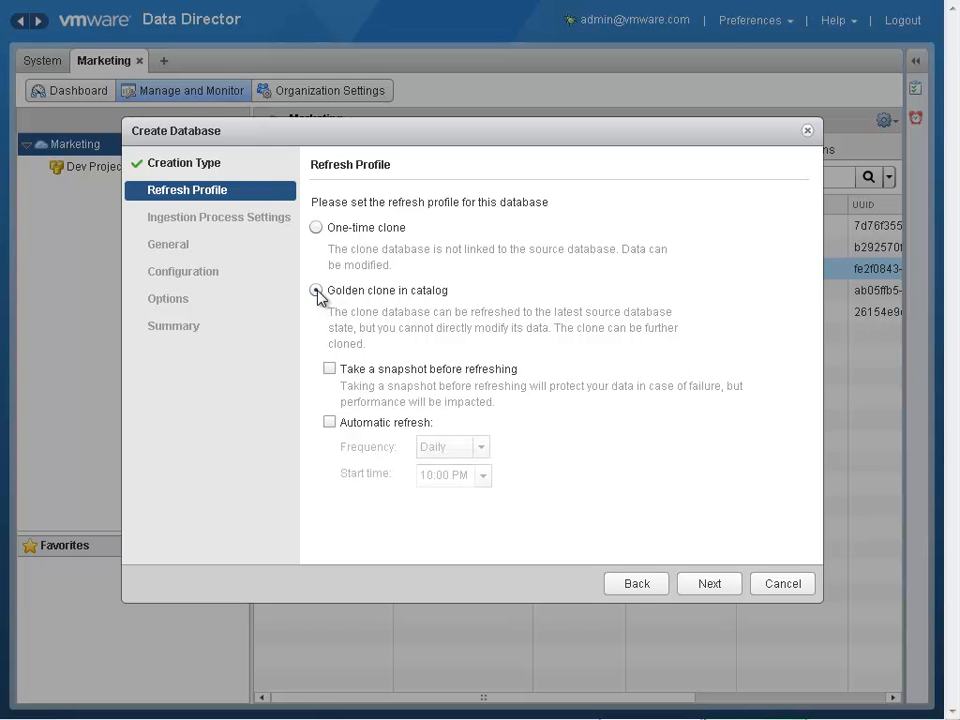
pyautogui.click(317, 230)
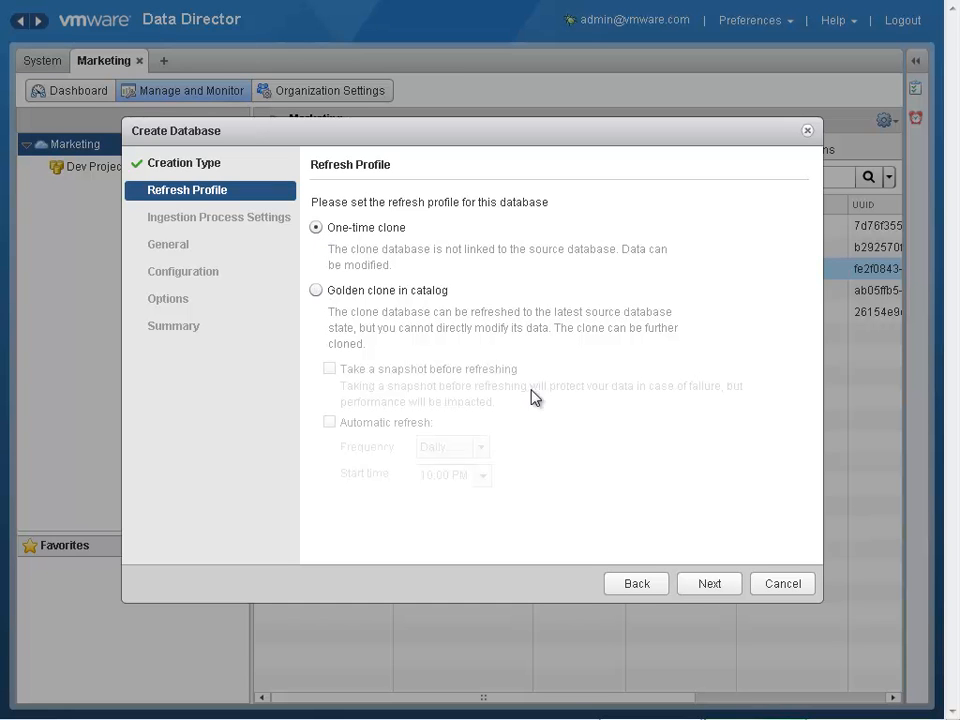
pyautogui.click(709, 586)
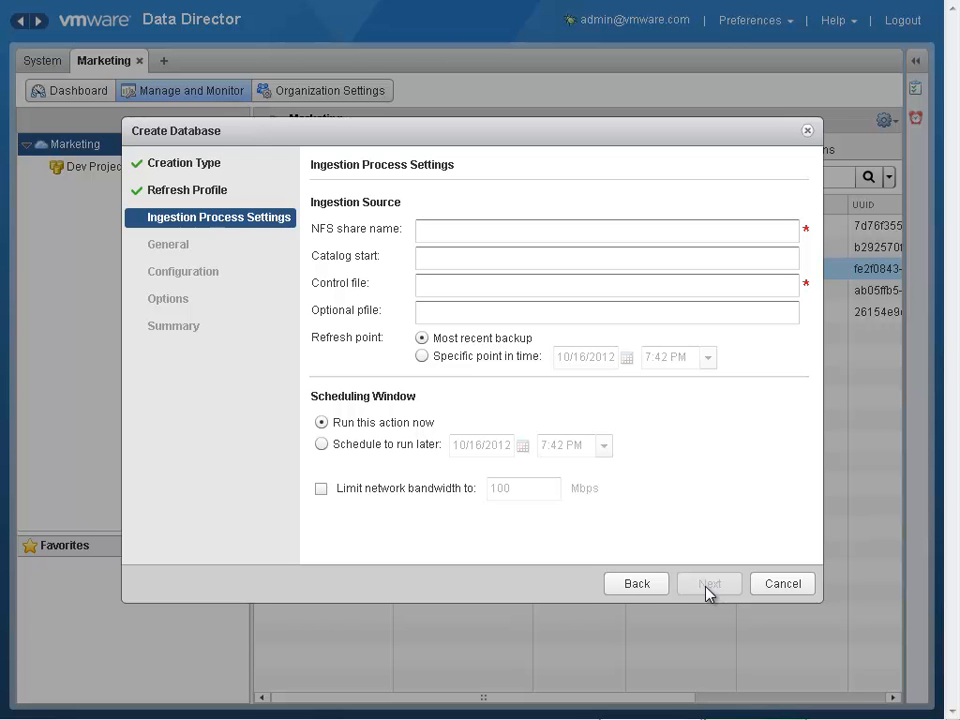
pyautogui.click(785, 588)
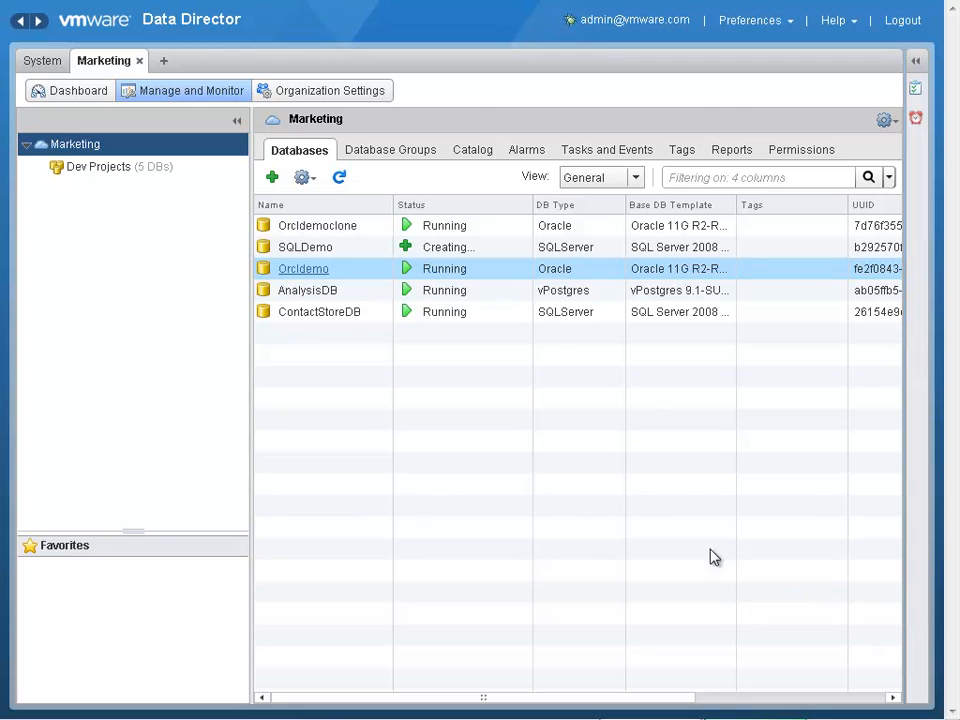
# - Register a Serengeti server named FinanceCluster with the address 10.110.173.140 as a system-level Hadoop management server
pyautogui.click(67, 96)
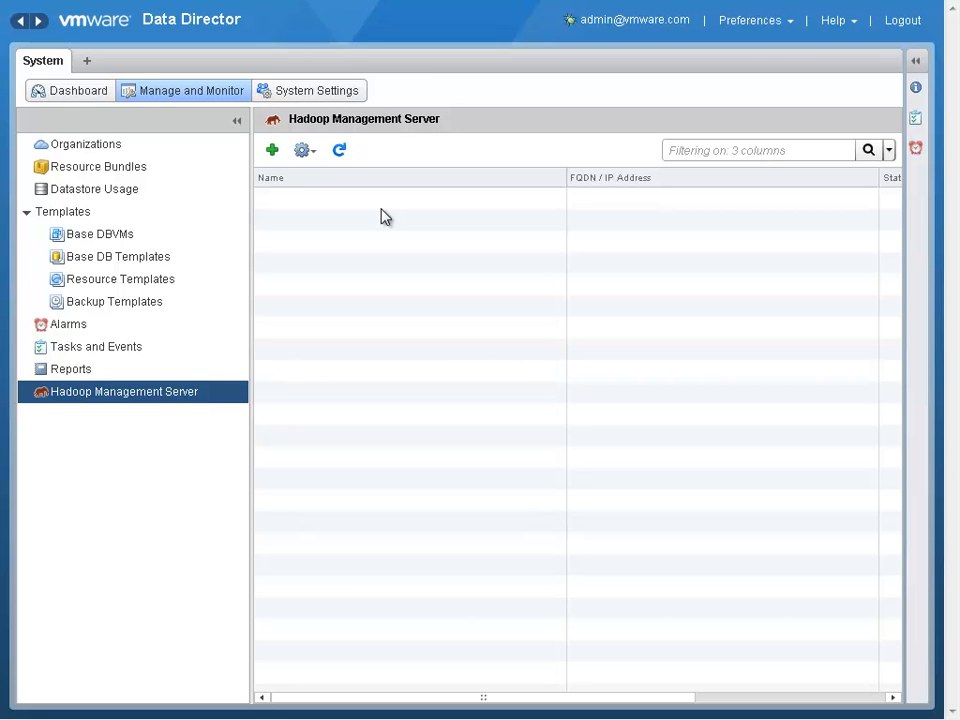
pyautogui.click(274, 157)
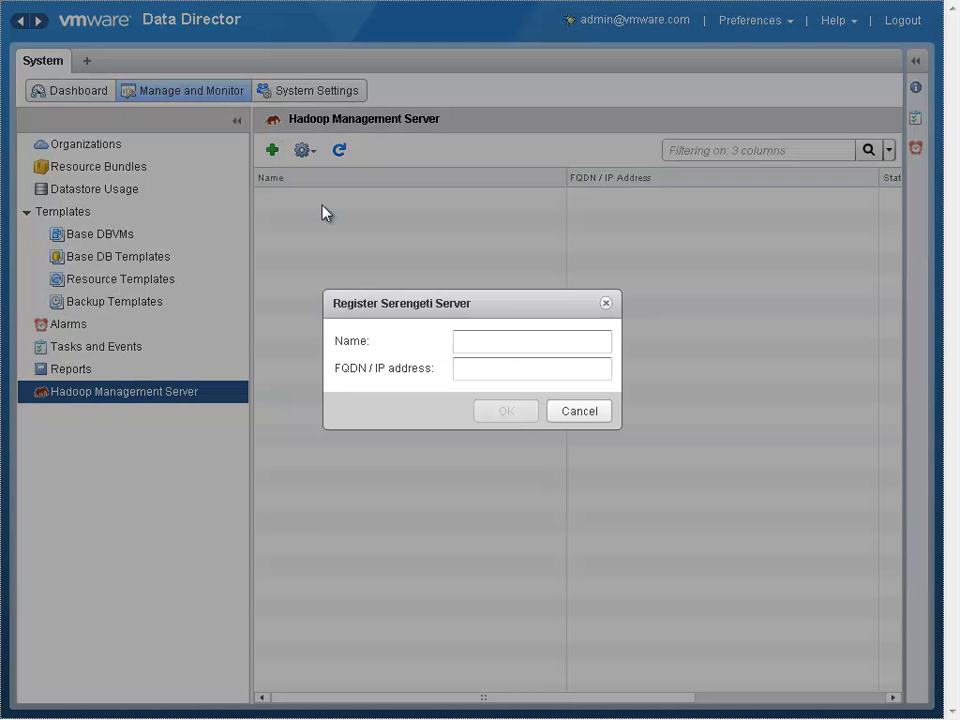
pyautogui.click(495, 336)
pyautogui.write('Fi')
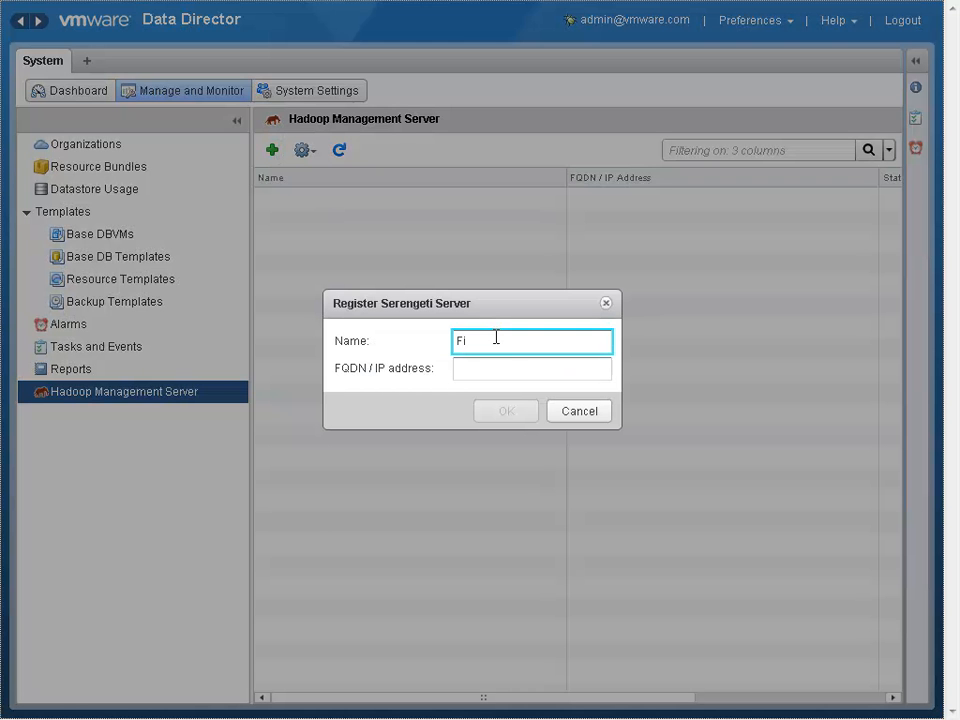
pyautogui.write('nanceCluster')
pyautogui.click(495, 366)
pyautogui.write('10.110.173.140')
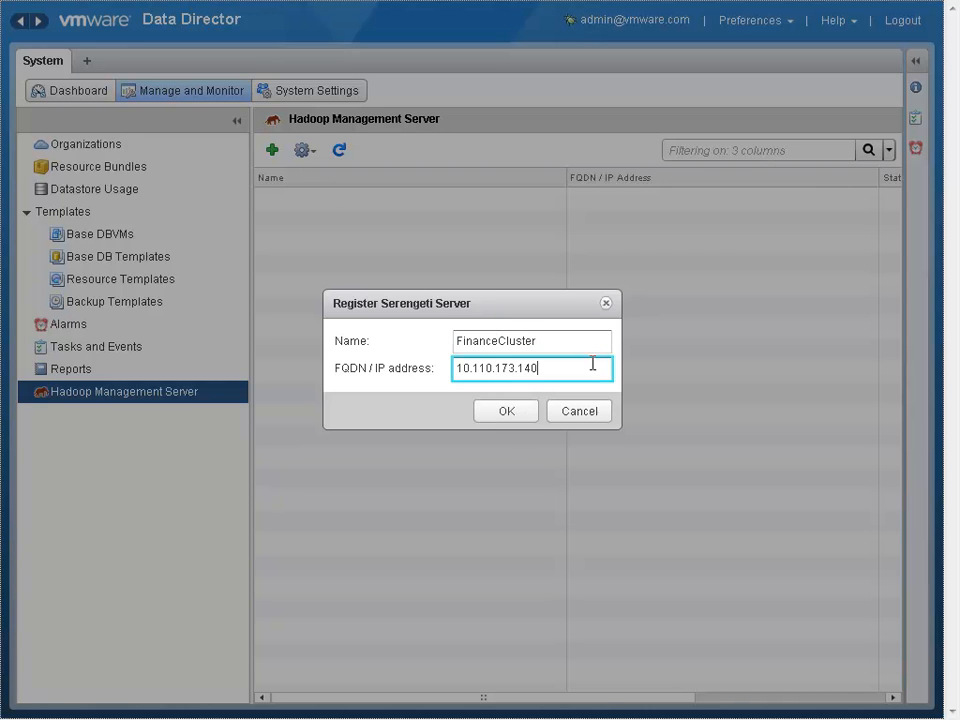
pyautogui.click(505, 409)
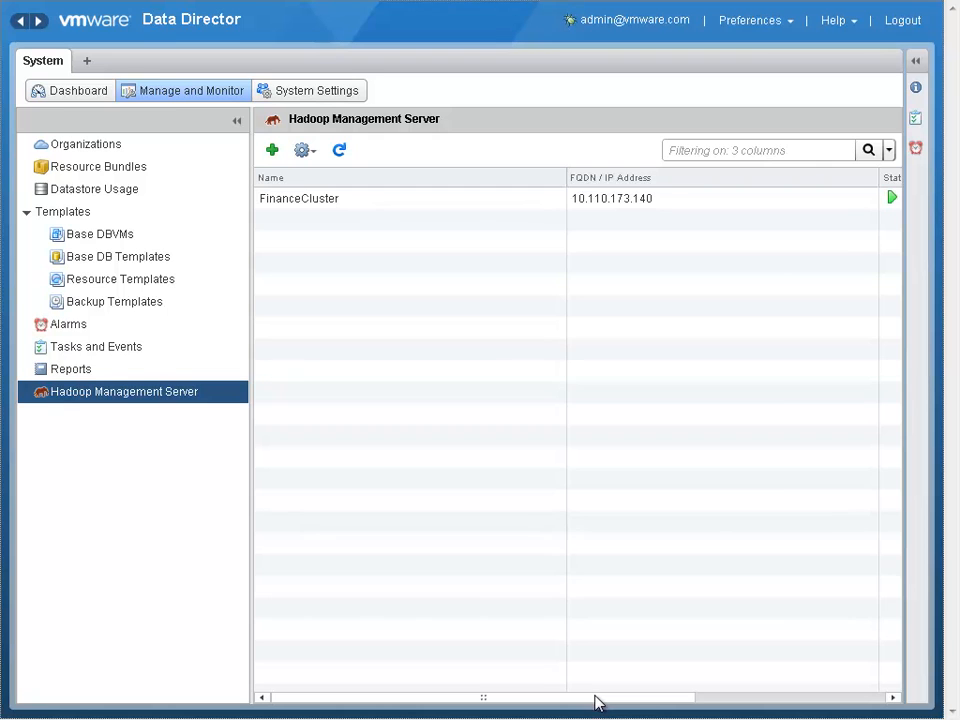
# - Open the web console of the FinanceCluster Hadoop management server and select Democluster in its cluster list
pyautogui.moveTo(594, 703)
pyautogui.mouseDown()
pyautogui.moveTo(658, 711)
pyautogui.moveTo(588, 708)
pyautogui.mouseUp()
pyautogui.rightClick(321, 206)
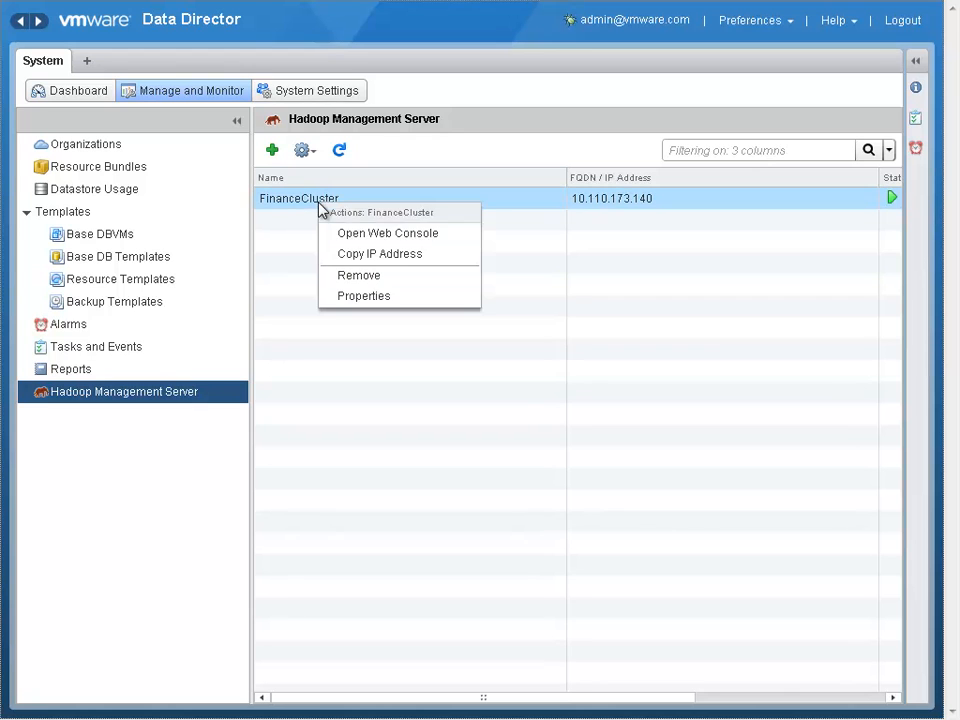
pyautogui.click(401, 233)
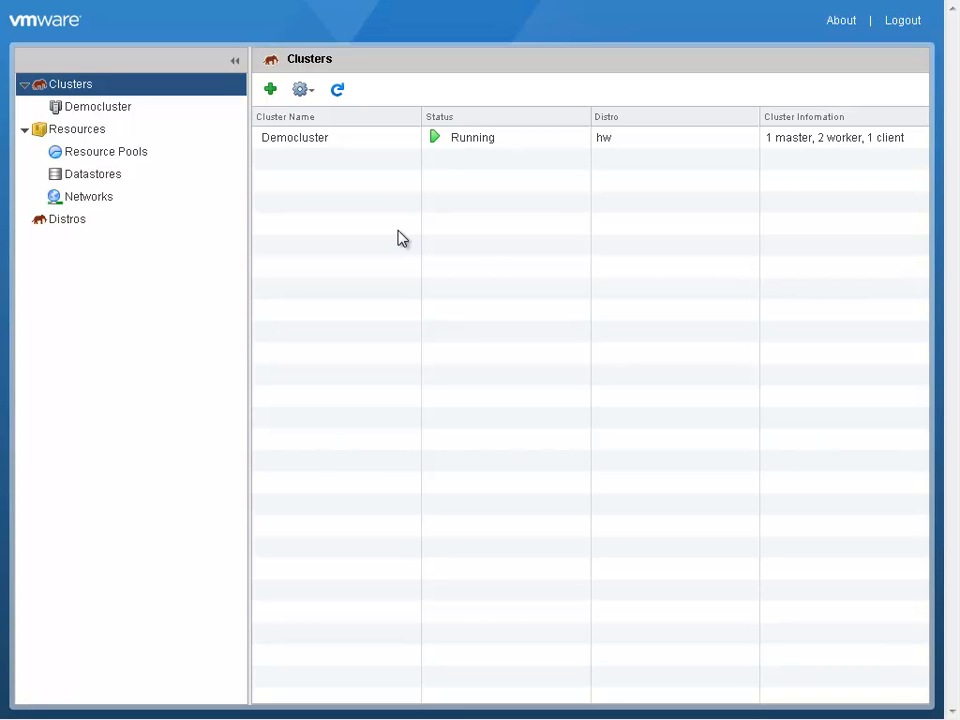
pyautogui.click(345, 146)
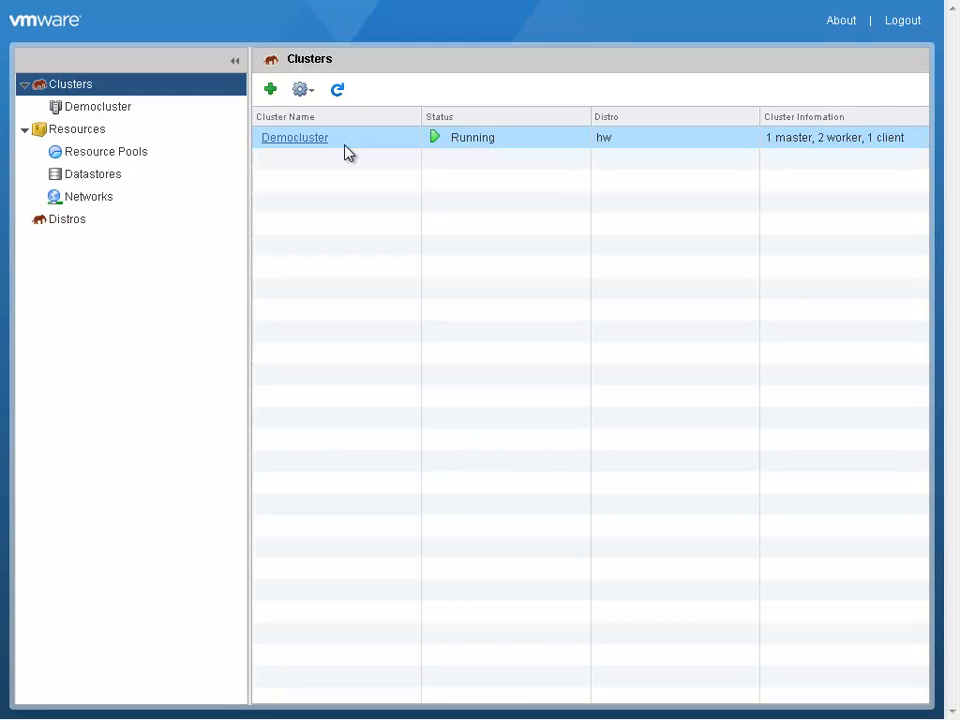
# - Start creating a new Hadoop cluster and name it Analytics
pyautogui.click(270, 90)
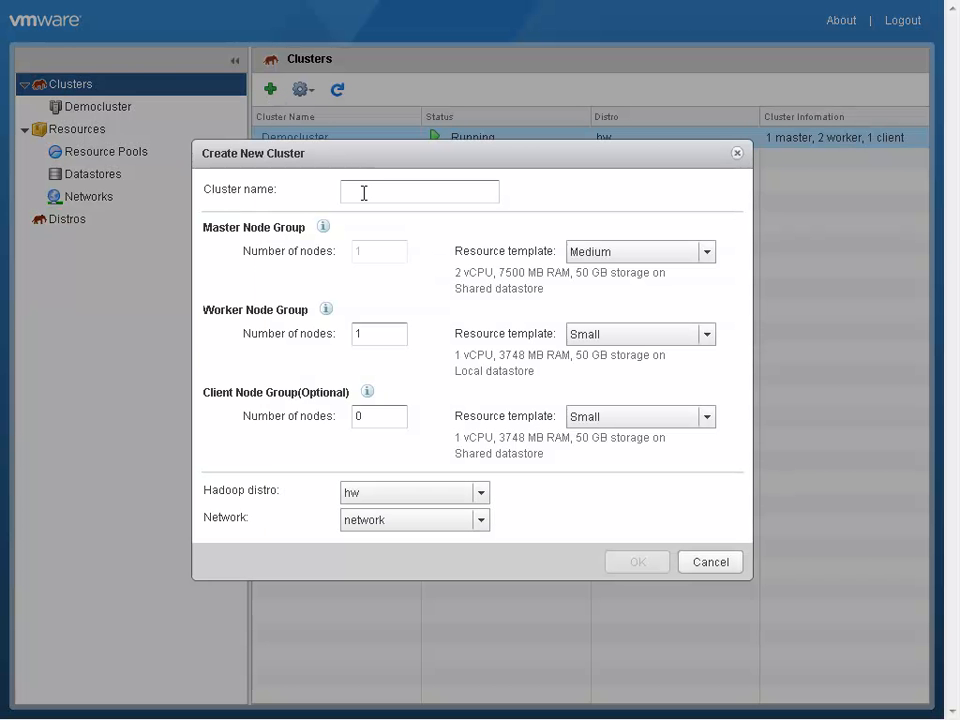
pyautogui.click(364, 193)
pyautogui.write('Anal')
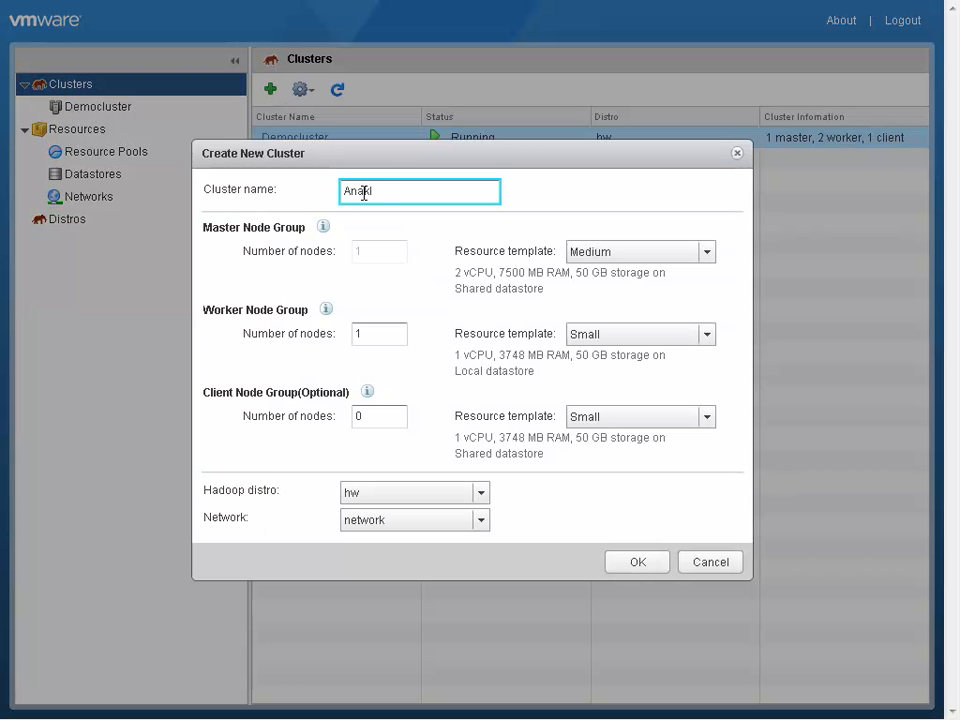
pyautogui.write('ytics')
pyautogui.press('BackSpace')
pyautogui.press('BackSpace')
pyautogui.press('BackSpace')
pyautogui.press('BackSpace')
pyautogui.press('BackSpace')
pyautogui.press('BackSpace')
pyautogui.press('BackSpace')
pyautogui.press('BackSpace')
pyautogui.press('BackSpace')
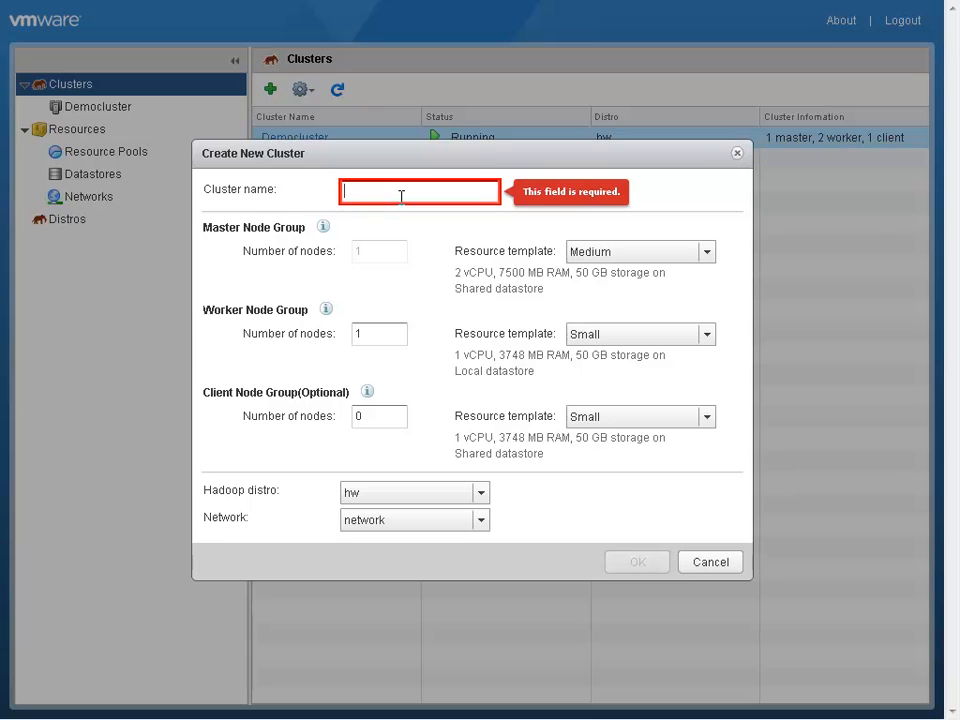
pyautogui.write('Ana')
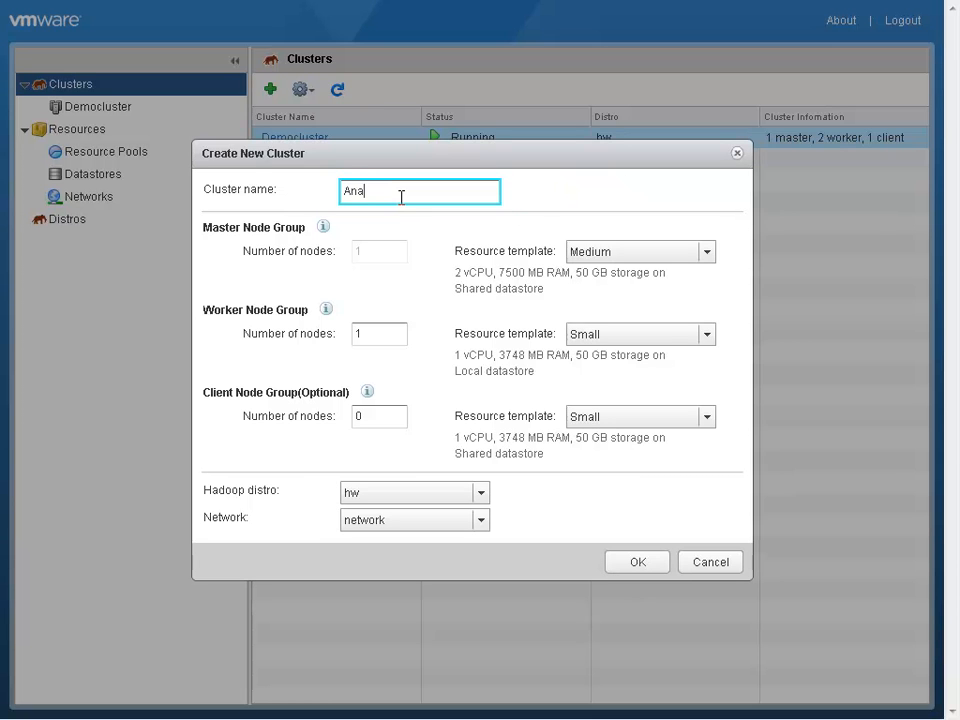
pyautogui.write('lytics')
# - Give the Analytics cluster 2 worker nodes and 1 client node, keep the hw Hadoop distro, and create it
pyautogui.click(367, 336)
pyautogui.click(397, 330)
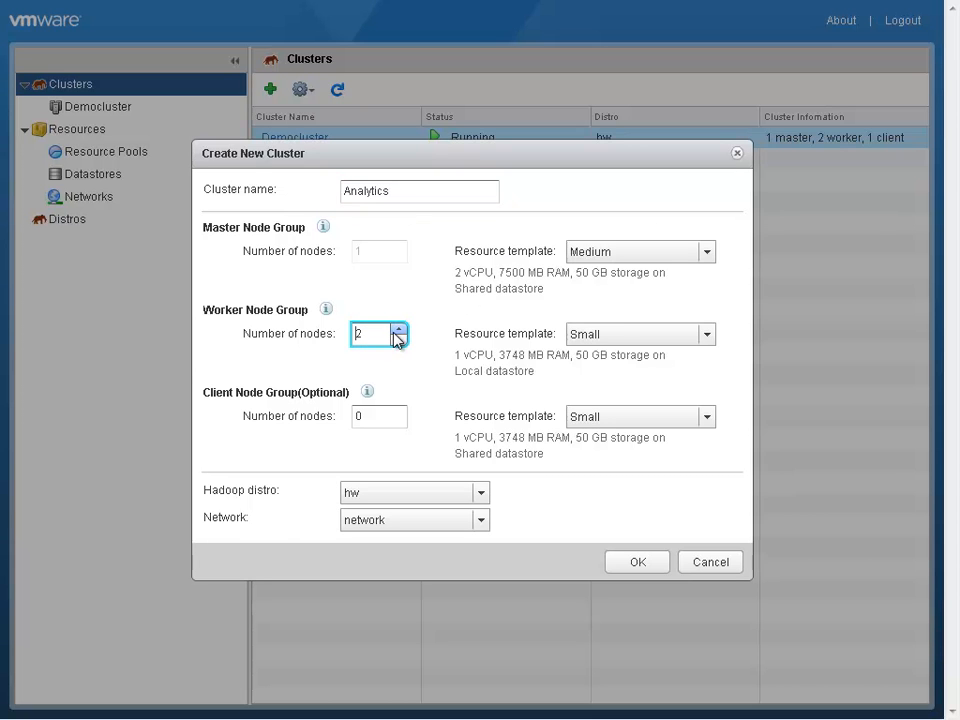
pyautogui.click(396, 416)
pyautogui.click(398, 411)
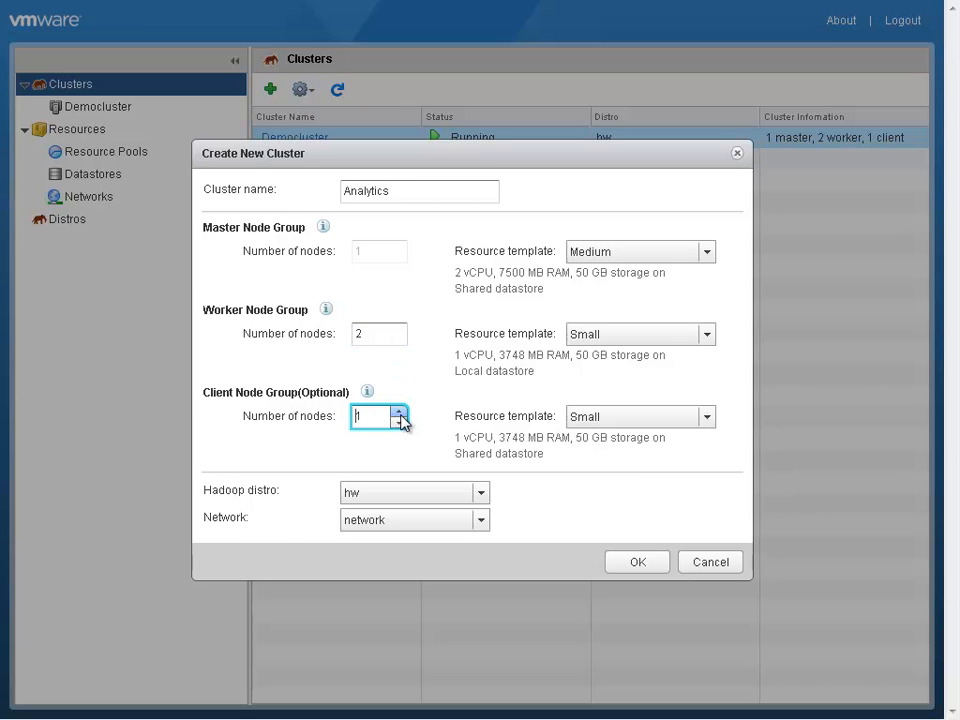
pyautogui.click(481, 492)
pyautogui.click(486, 489)
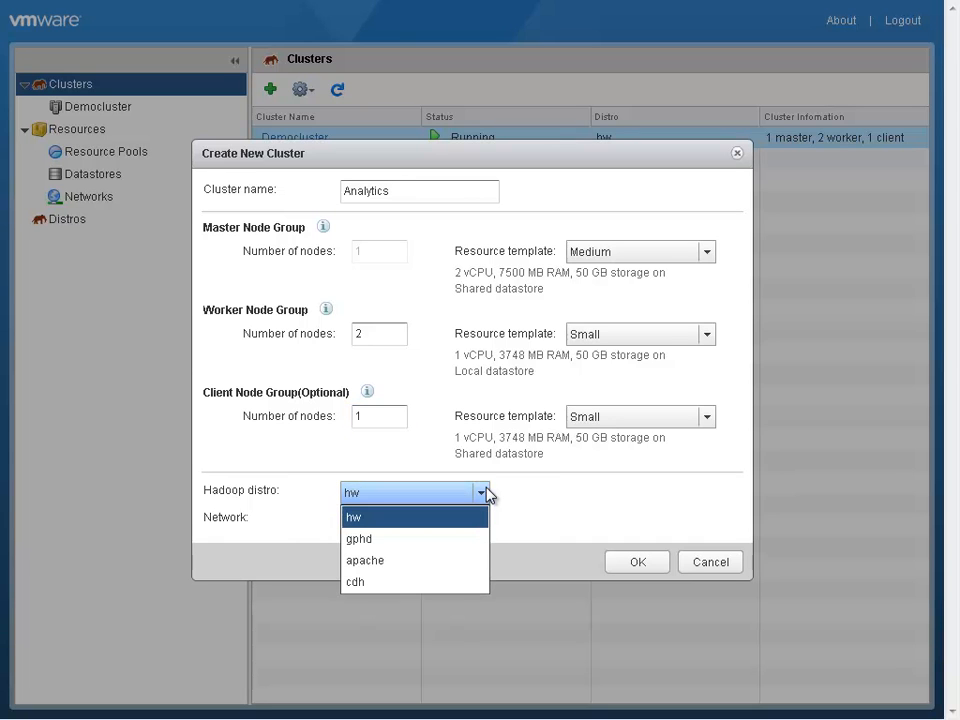
pyautogui.click(487, 494)
pyautogui.click(644, 566)
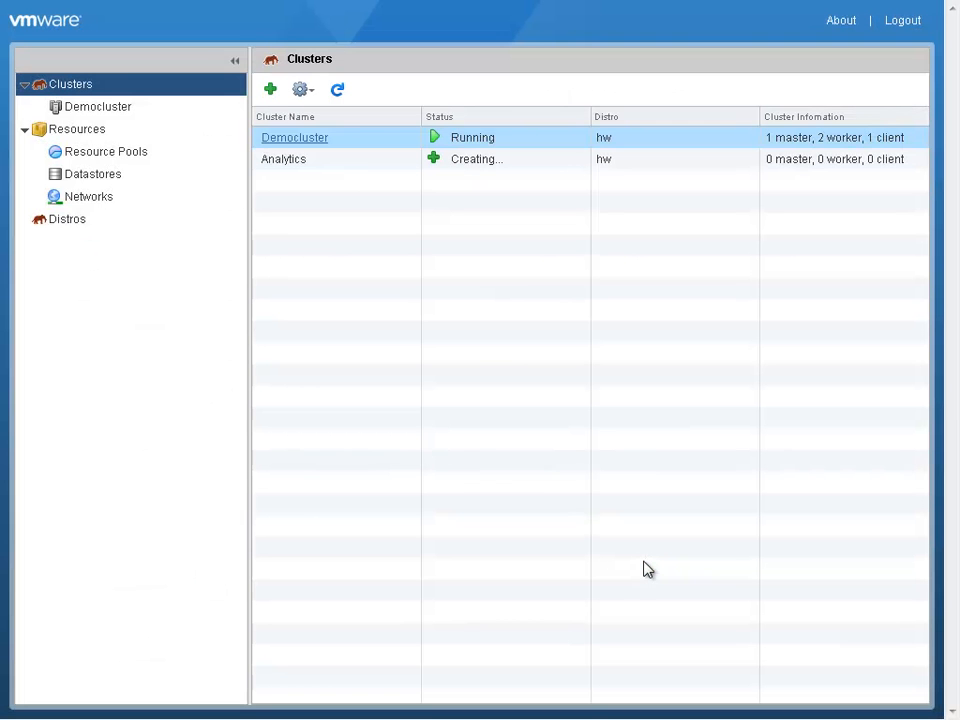
# - Examine the actions available for Democluster, including Scale Out, without running any of them
pyautogui.rightClick(336, 142)
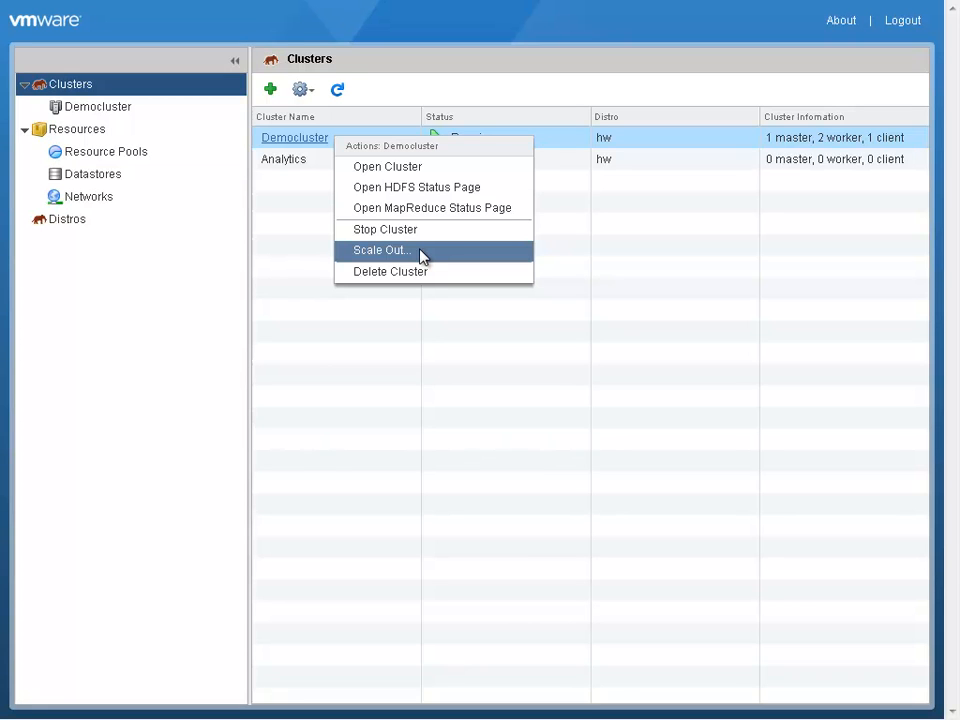
pyautogui.click(326, 345)
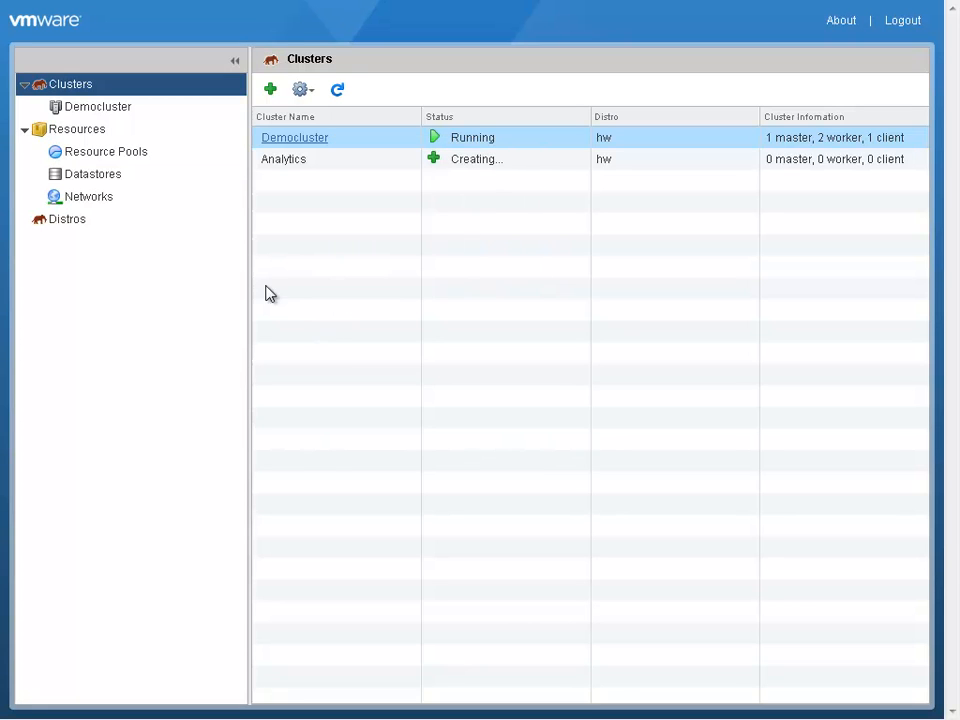